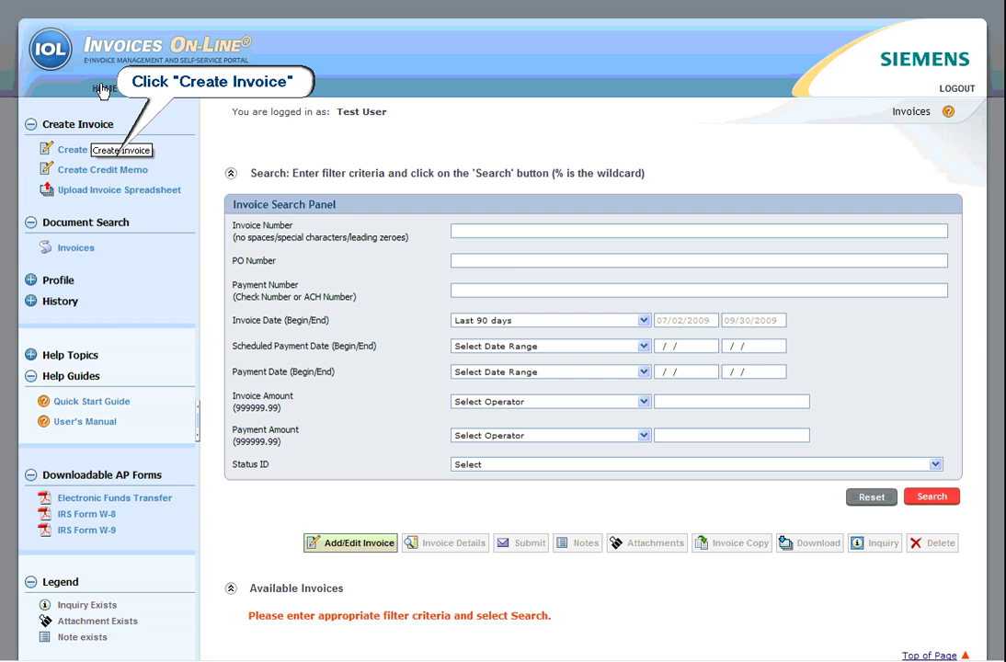
- Start a new non-purchase-order invoice for the operating company MC-IMA050 - Siemens Healthcare Diagnostics
{"action": "left_click", "coordinate": [91, 126]}
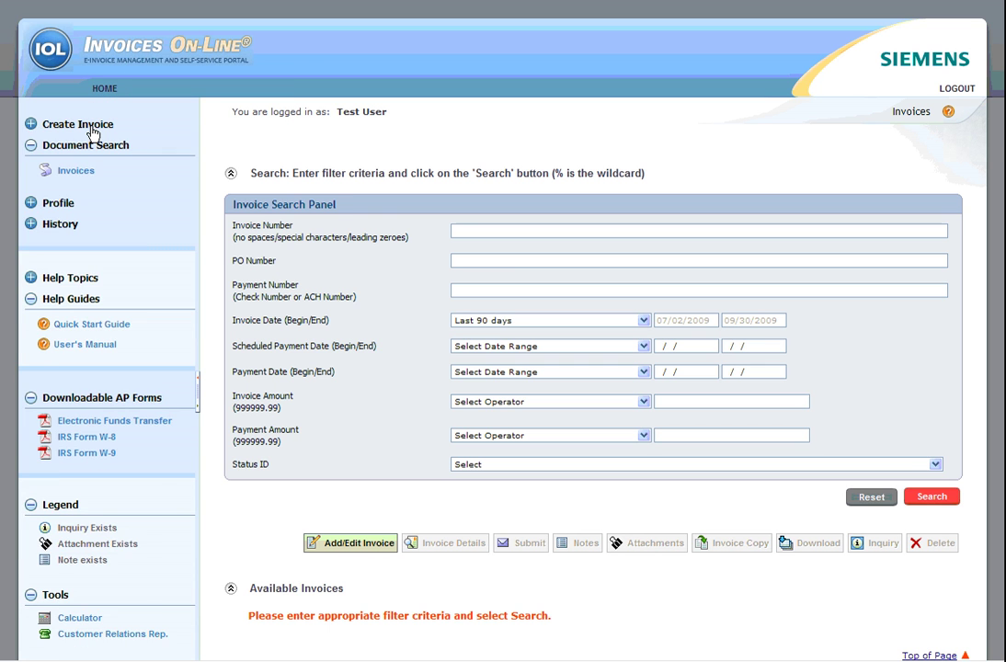
{"action": "left_click", "coordinate": [91, 126]}
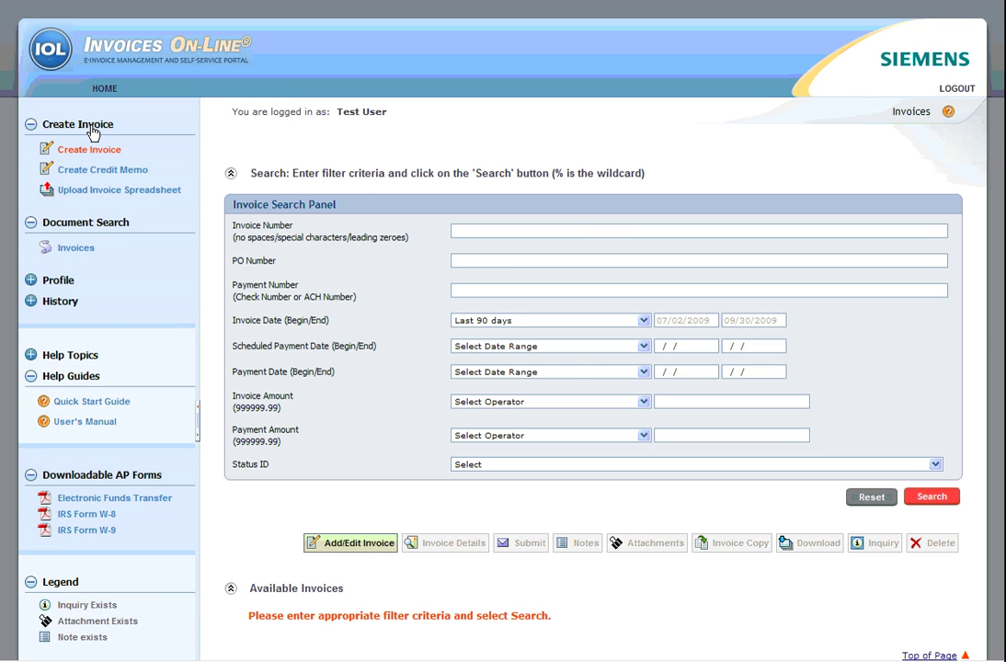
{"action": "left_click", "coordinate": [90, 149]}
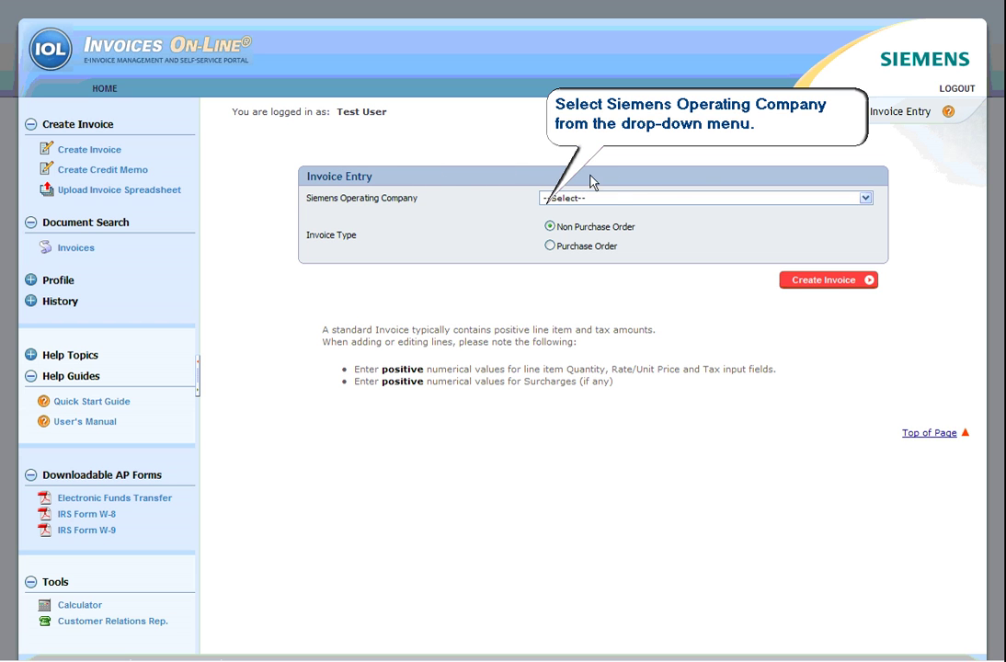
{"action": "left_click", "coordinate": [864, 199]}
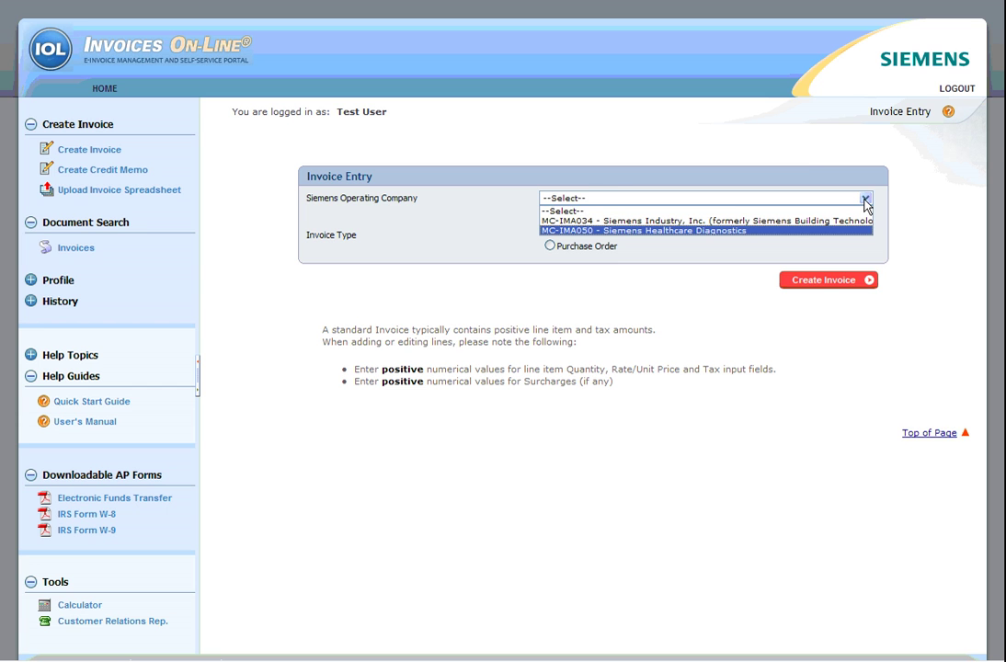
{"action": "left_click", "coordinate": [862, 231]}
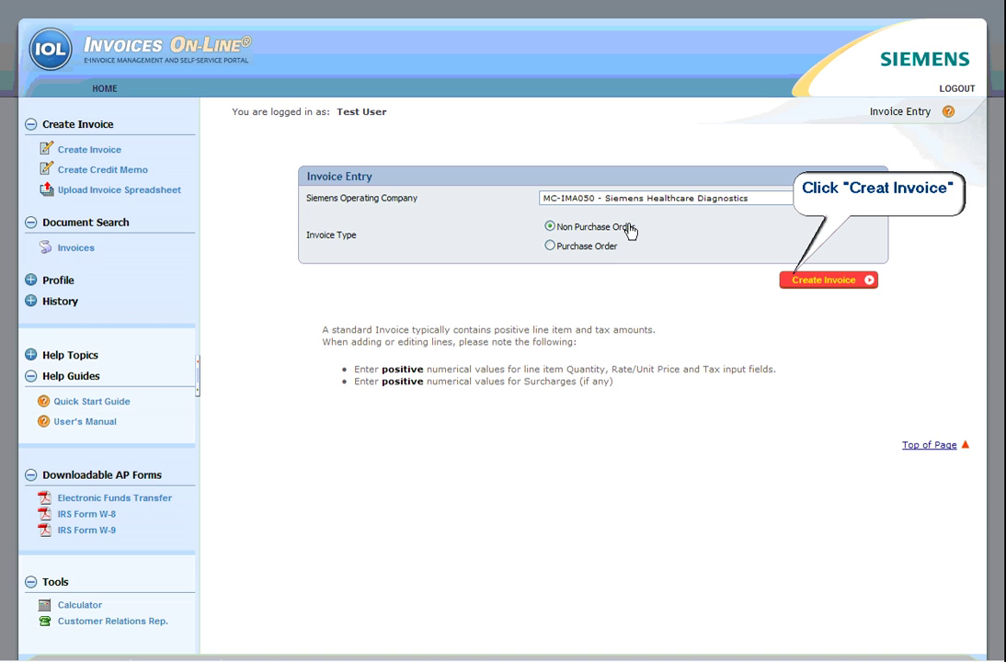
{"action": "left_click", "coordinate": [816, 281]}
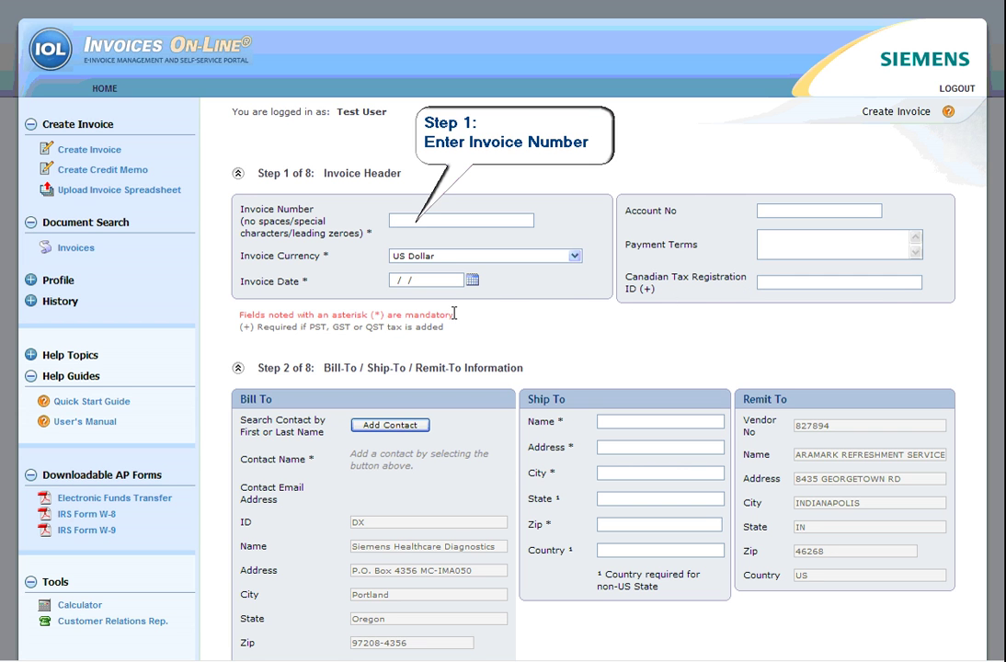
- Enter invoice number 234001 and set the invoice date to 09/01/2009 in the invoice header
{"action": "left_click", "coordinate": [401, 222]}
{"action": "type", "text": "234001"}
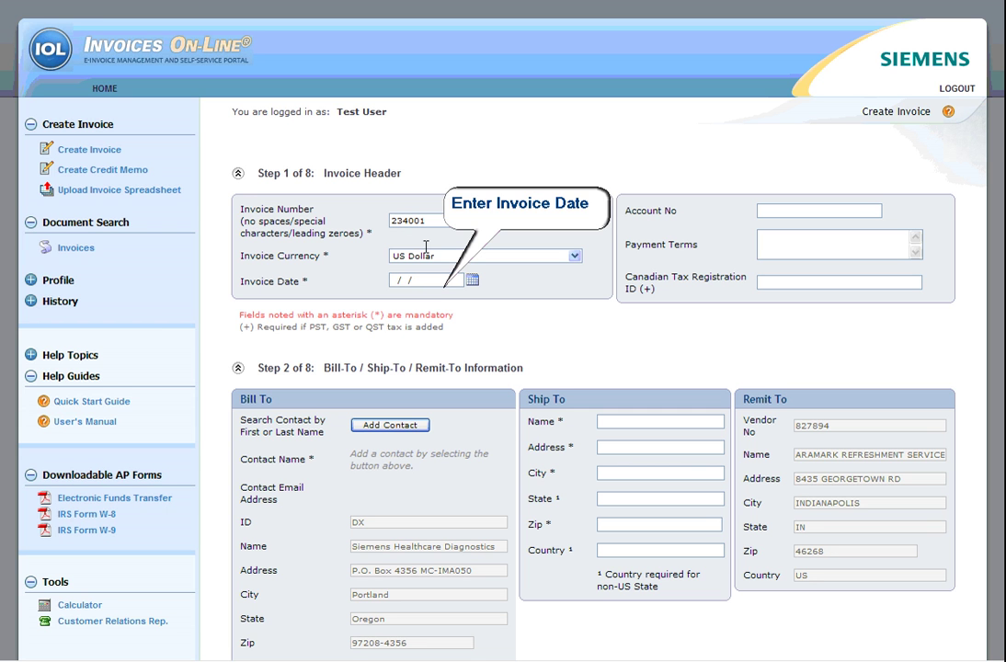
{"action": "left_click", "coordinate": [430, 280]}
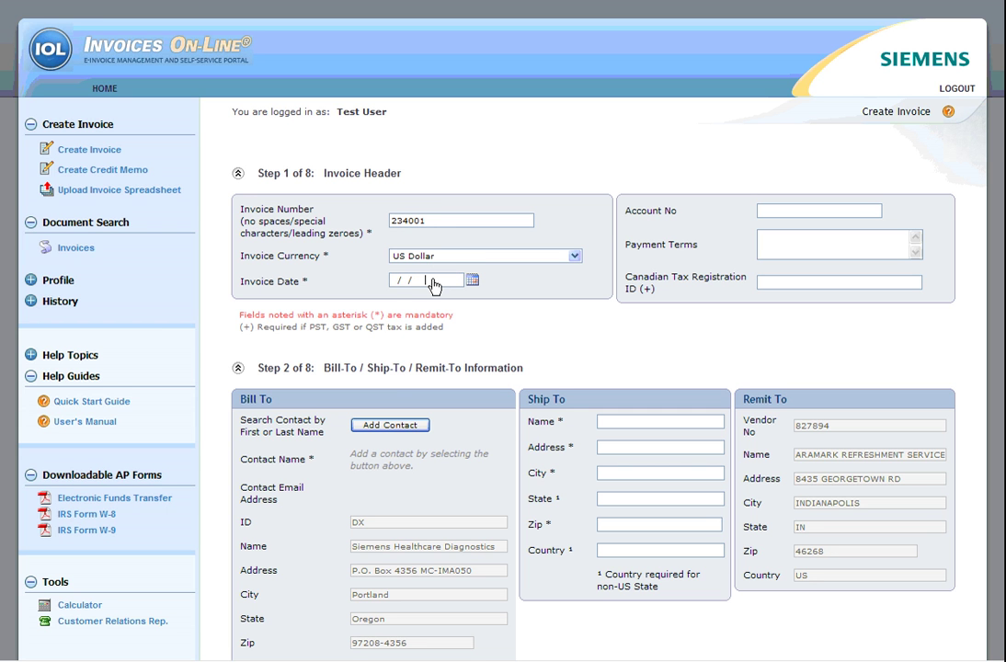
{"action": "left_click", "coordinate": [472, 280]}
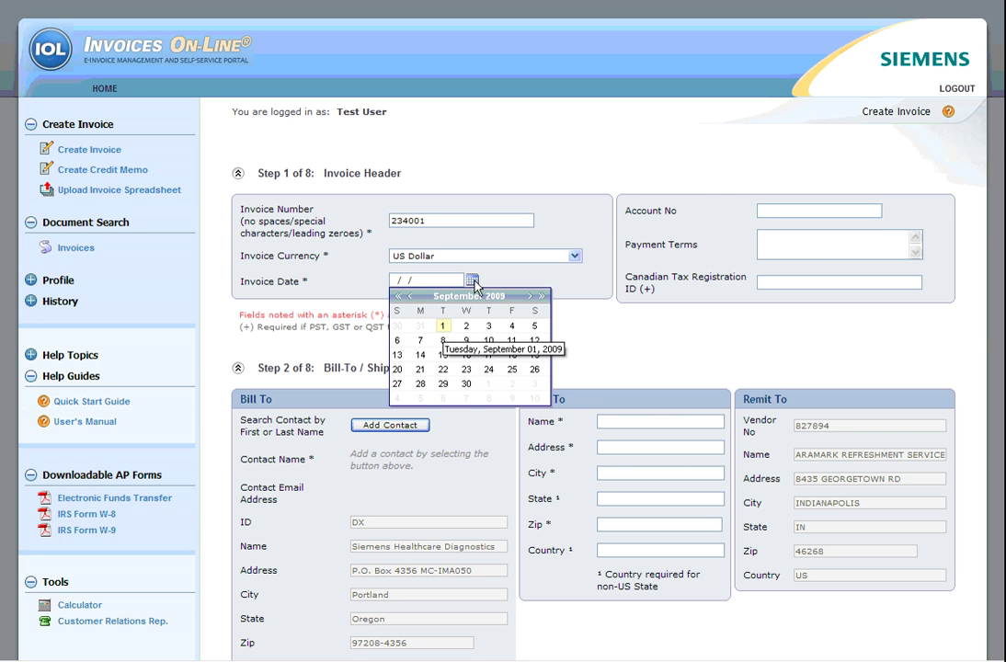
{"action": "left_click", "coordinate": [443, 326]}
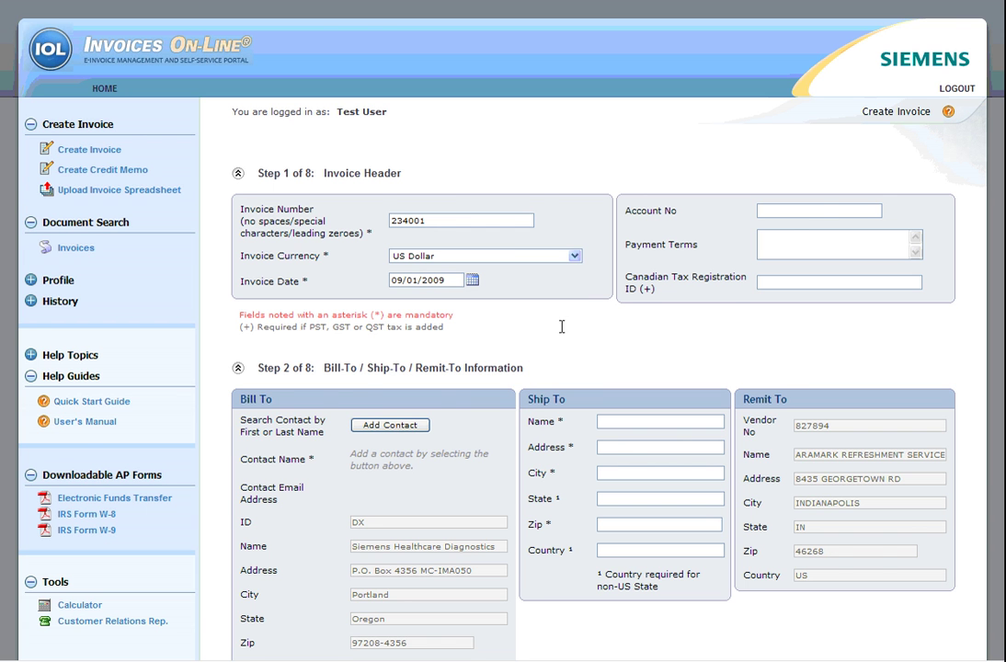
- Start adding a Bill To contact and search for the person by the beginning of the contact's first name
{"action": "scroll", "coordinate": [569, 326], "scroll_direction": "down", "scroll_amount": 4}
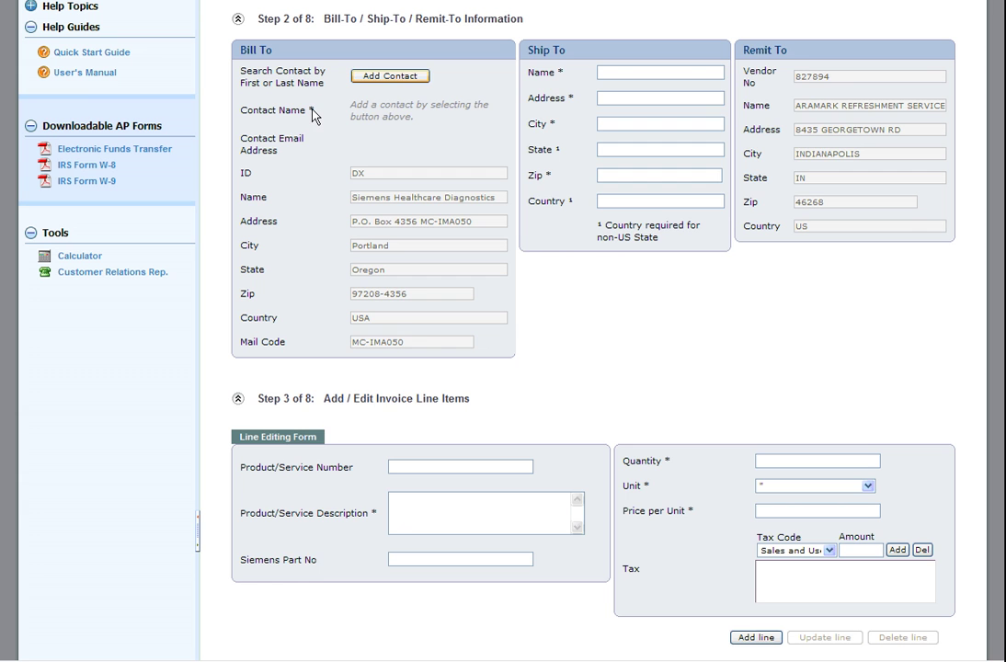
{"action": "left_click", "coordinate": [379, 77]}
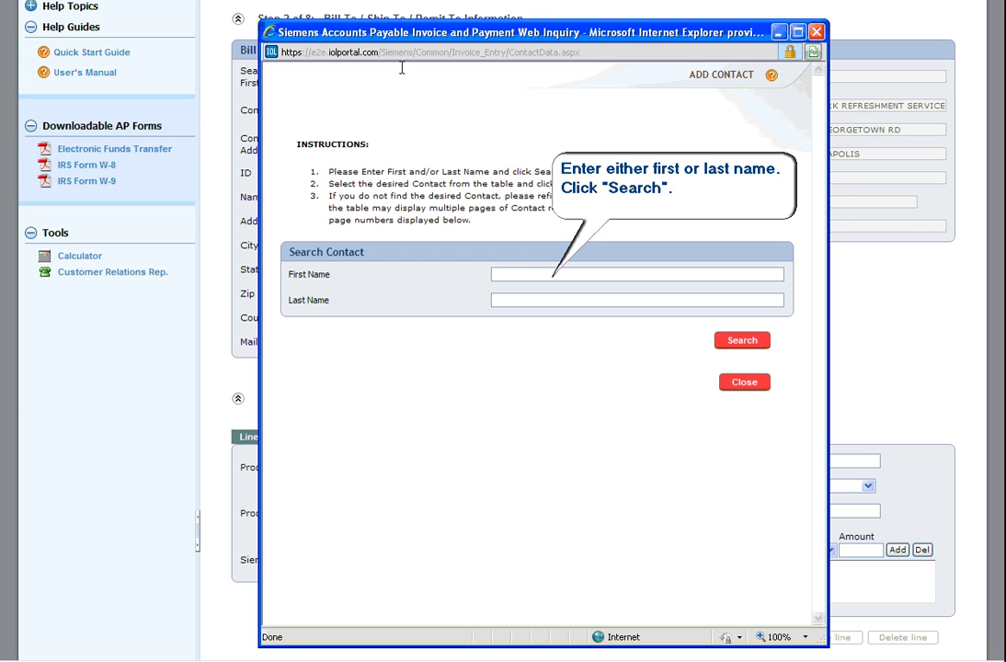
{"action": "left_click", "coordinate": [505, 275]}
{"action": "type", "text": "je"}
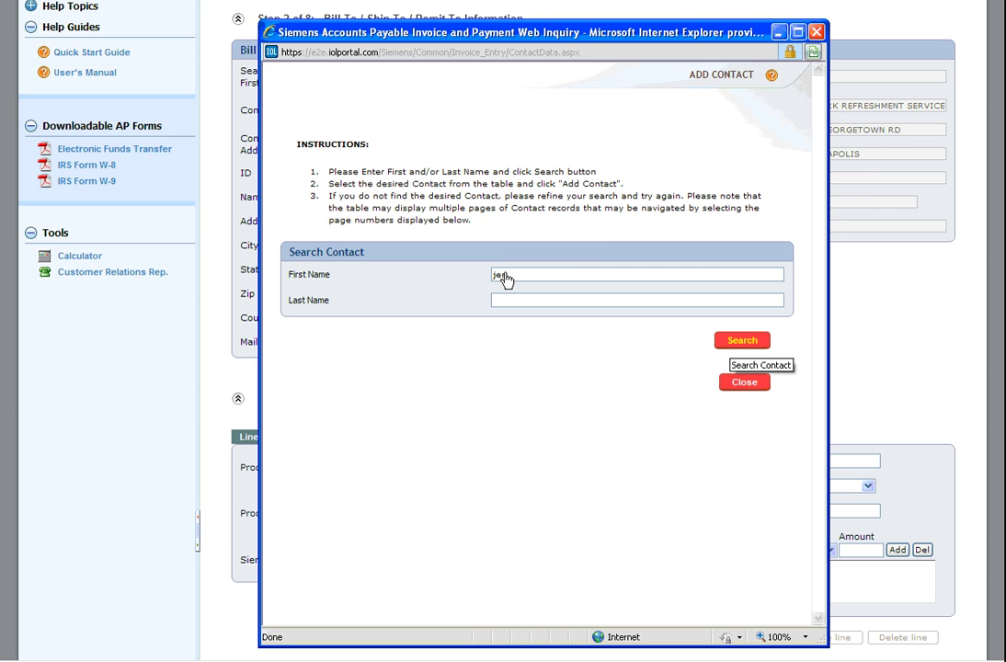
{"action": "type", "text": "n"}
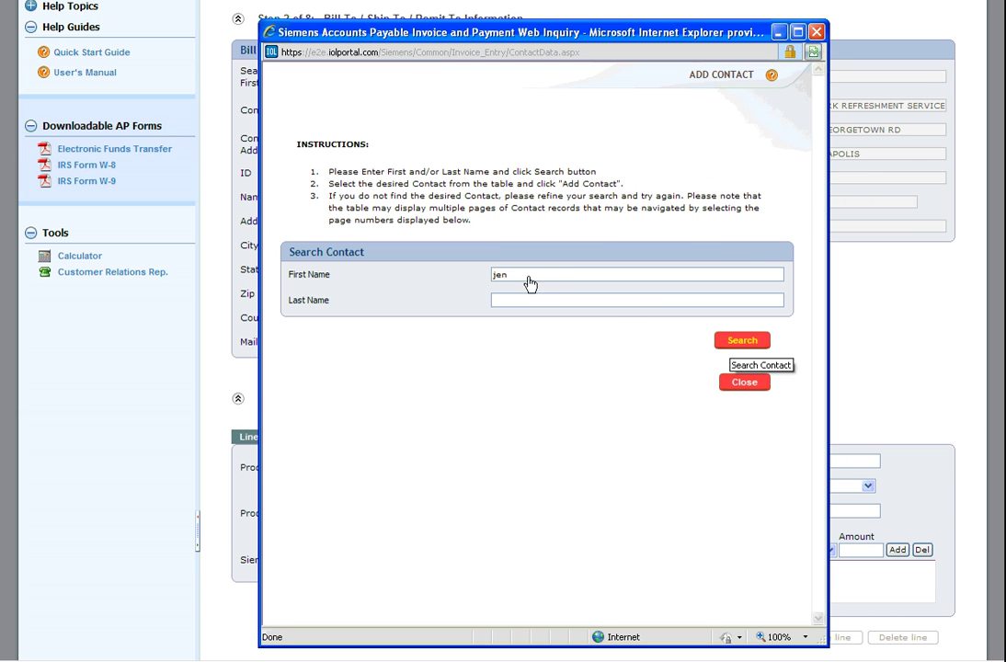
{"action": "left_click", "coordinate": [731, 341]}
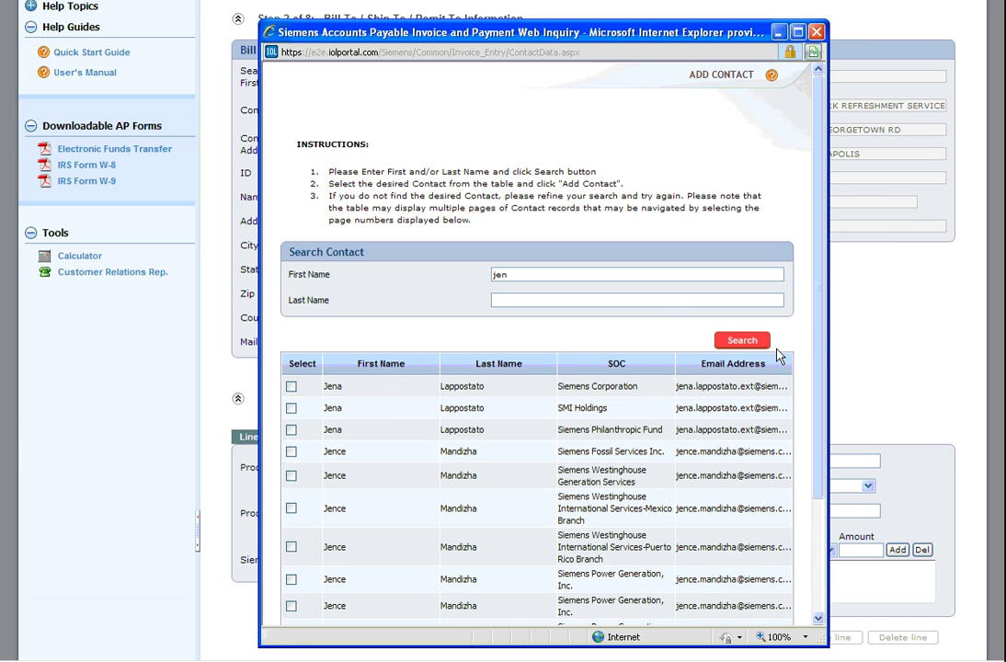
- Find the contact listed under Siemens Healthcare Diagnostics on page 6 of the search results and add it to the invoice
{"action": "scroll", "coordinate": [816, 346], "scroll_direction": "down", "scroll_amount": 2}
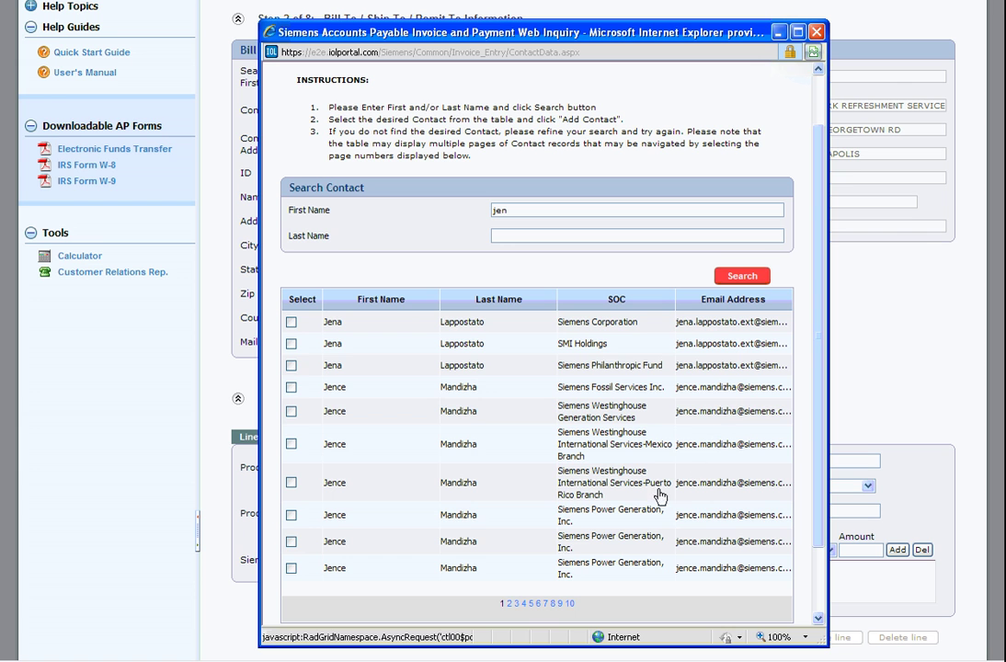
{"action": "left_click", "coordinate": [516, 603]}
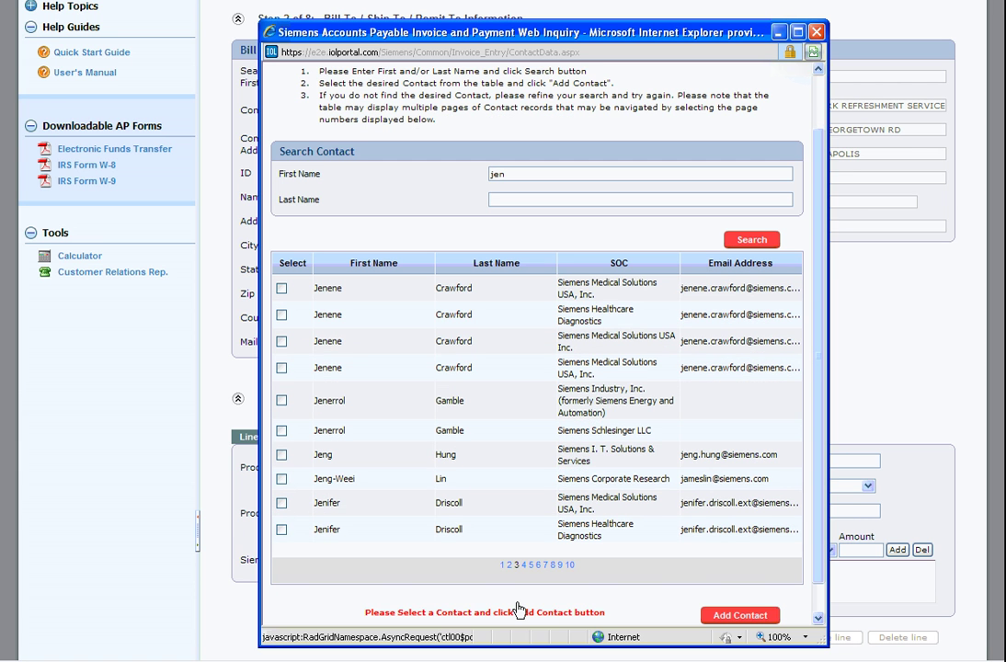
{"action": "left_click", "coordinate": [530, 565]}
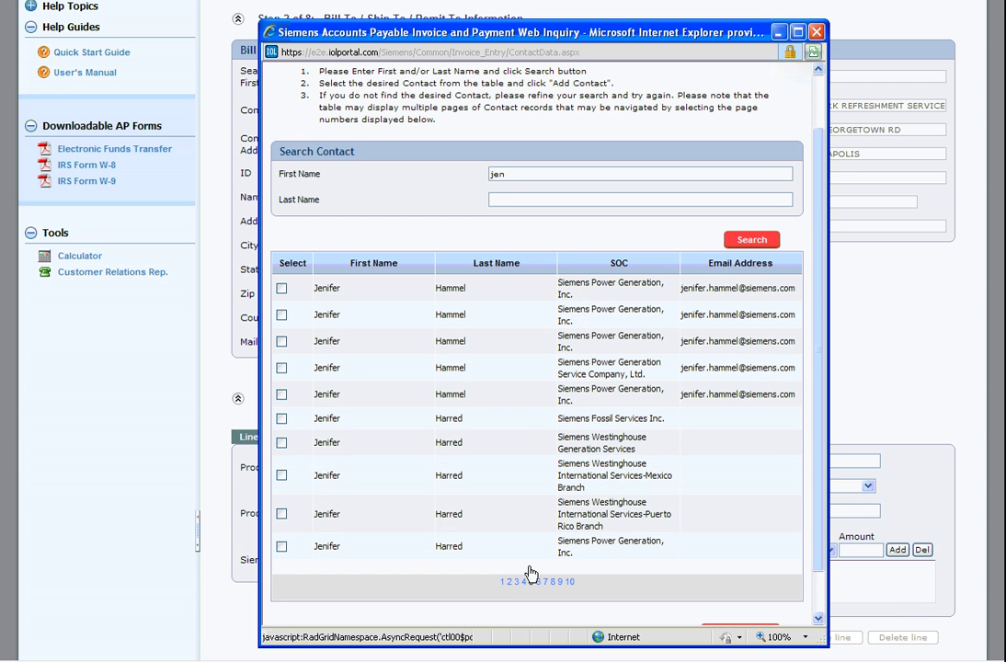
{"action": "left_click", "coordinate": [539, 581]}
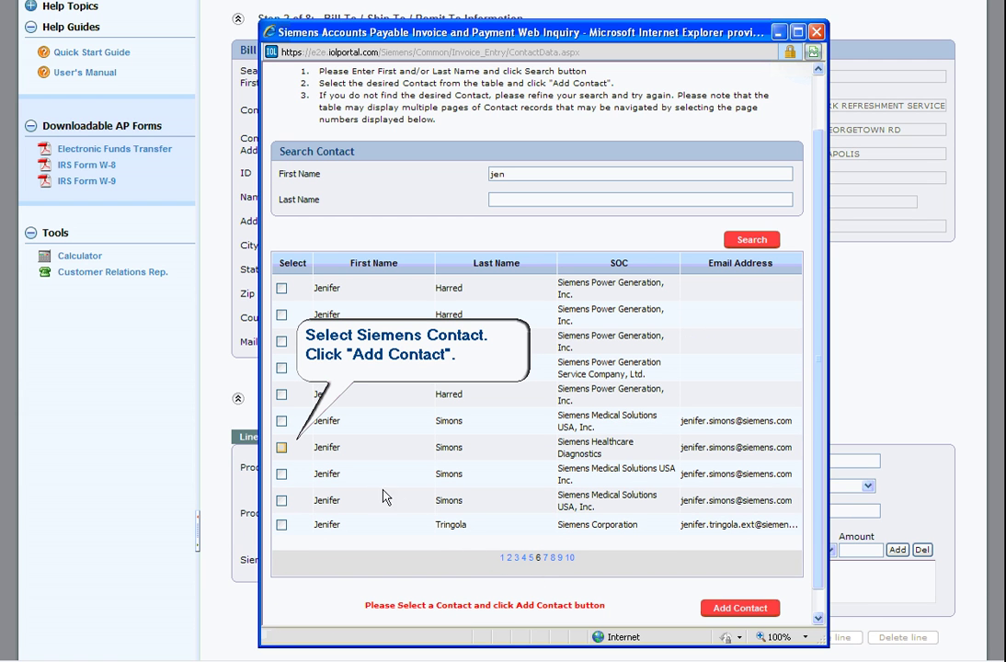
{"action": "left_click", "coordinate": [282, 448]}
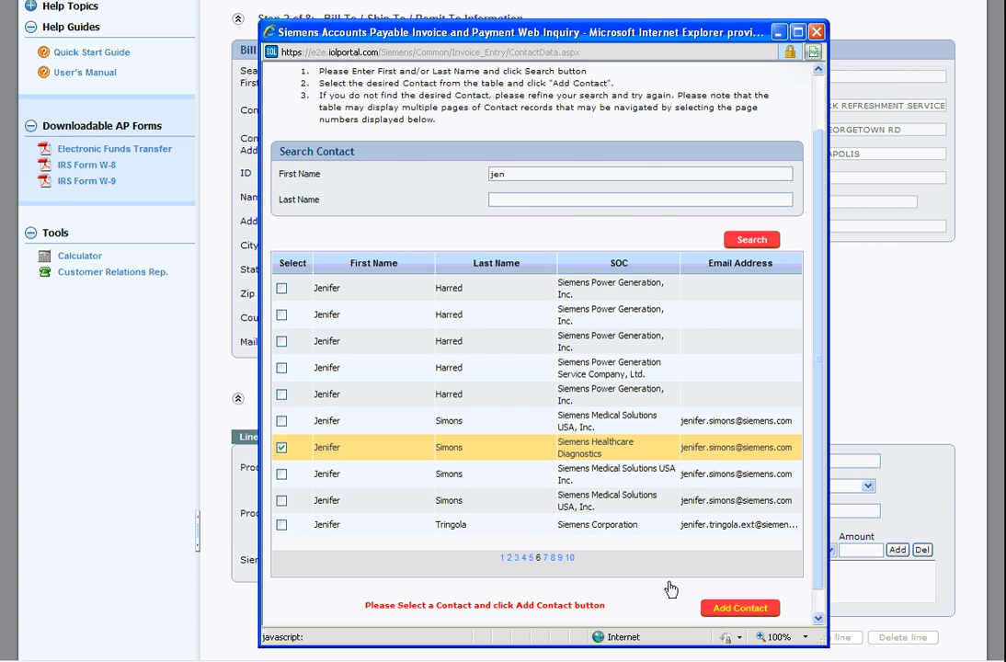
{"action": "left_click", "coordinate": [723, 608]}
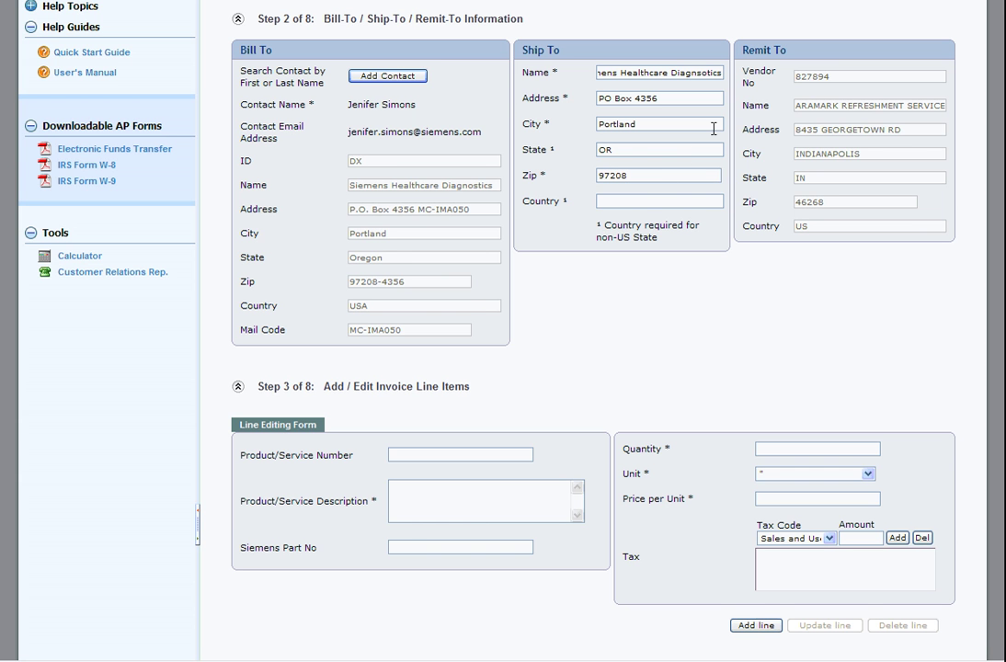
- Fill in a line item described as "Consulting Services for August 2009" with quantity 480 and unit HRS
{"action": "scroll", "coordinate": [753, 83], "scroll_direction": "down", "scroll_amount": 5}
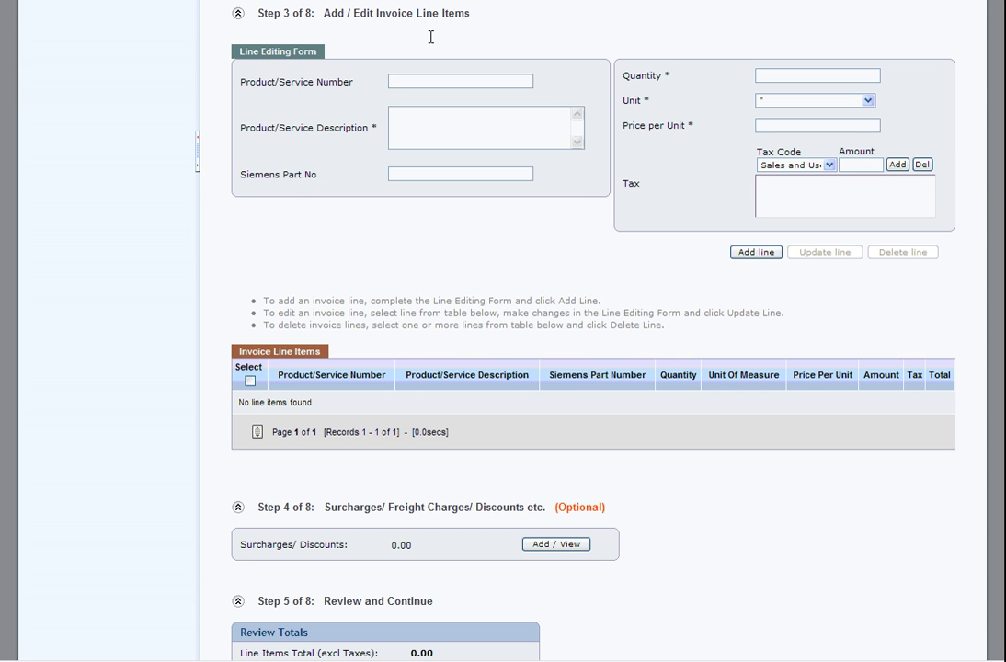
{"action": "left_click", "coordinate": [432, 117]}
{"action": "type", "text": "Consulting Services for August 2009"}
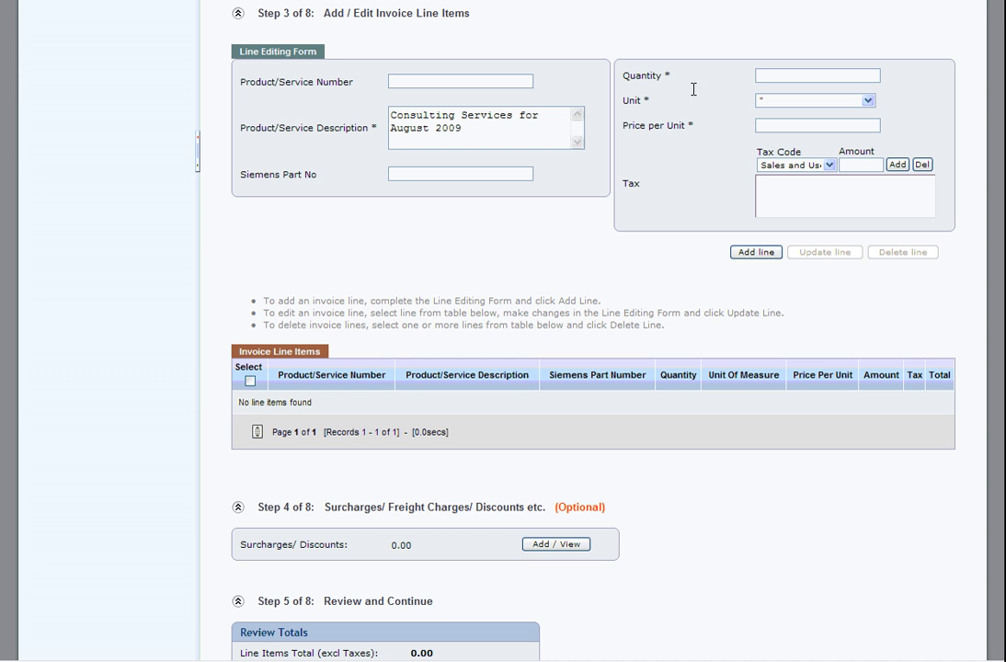
{"action": "left_click", "coordinate": [756, 77]}
{"action": "type", "text": "480"}
{"action": "left_click", "coordinate": [792, 103]}
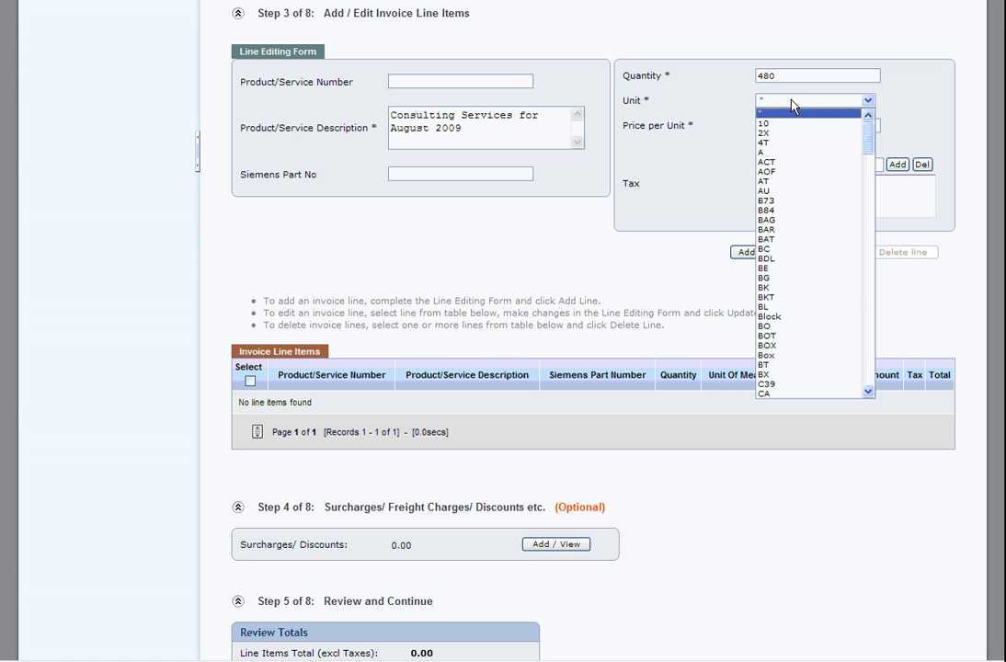
{"action": "key", "text": "h"}
{"action": "key", "text": "r"}
{"action": "key", "text": "s"}
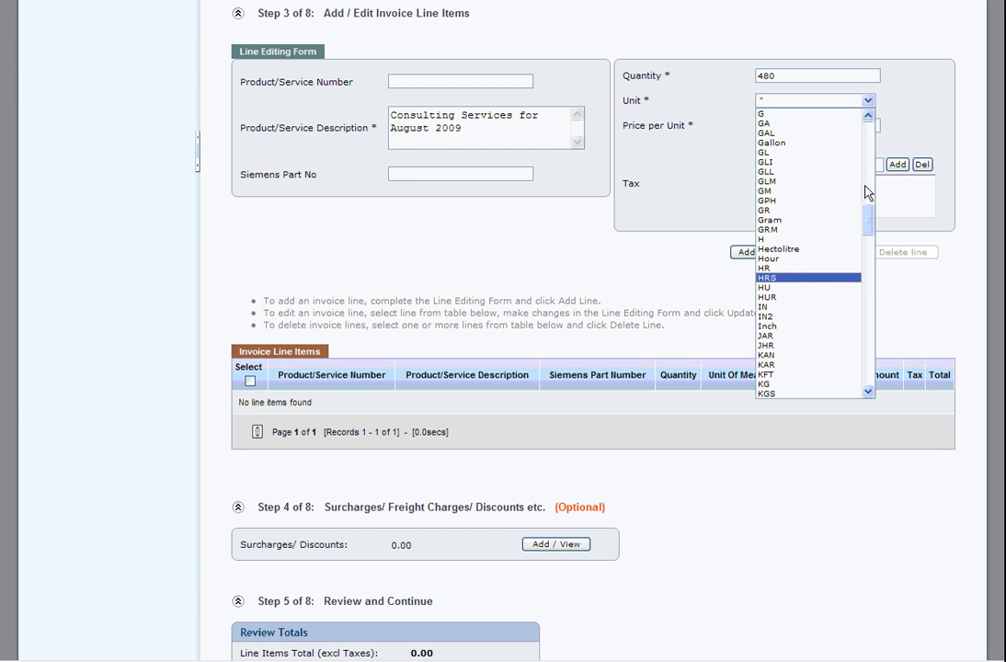
{"action": "left_click", "coordinate": [838, 277]}
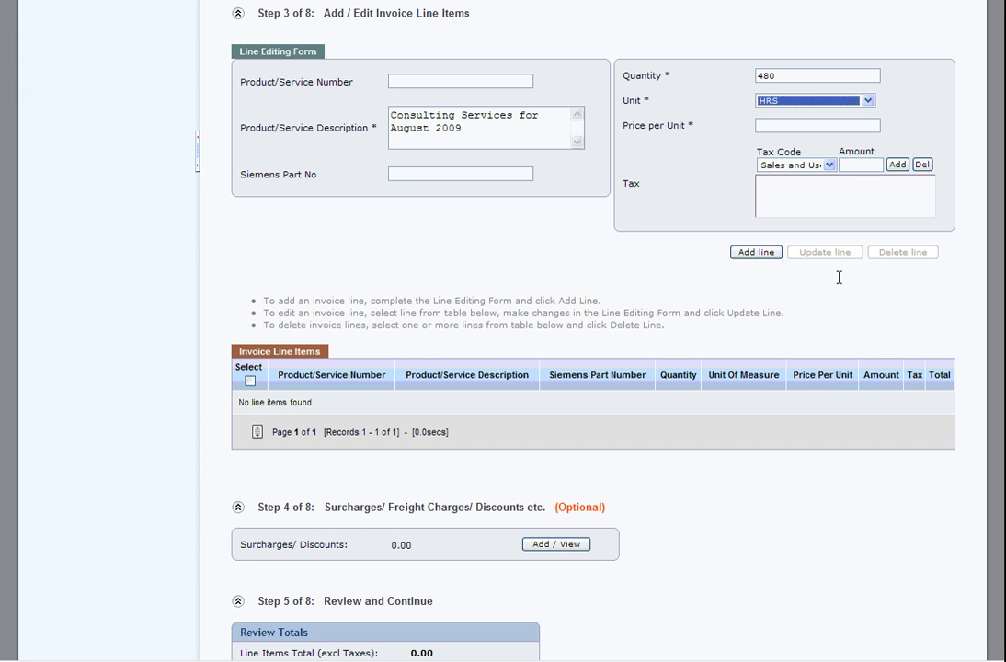
- Set the consulting line's price per unit to 100 and add the line to the invoice
{"action": "left_click", "coordinate": [834, 127]}
{"action": "type", "text": "100"}
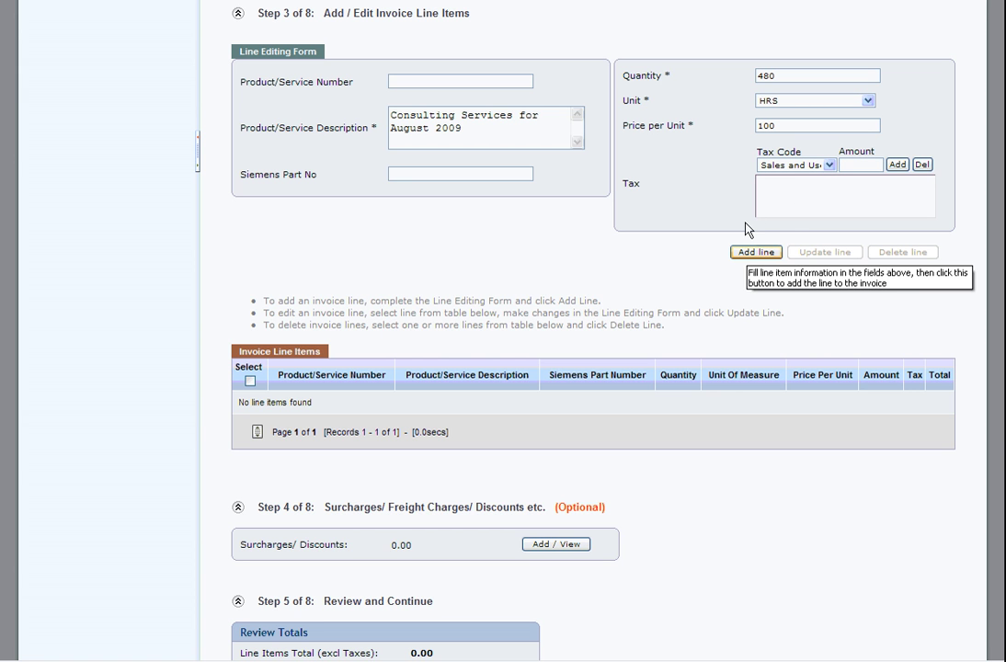
{"action": "left_click", "coordinate": [756, 251]}
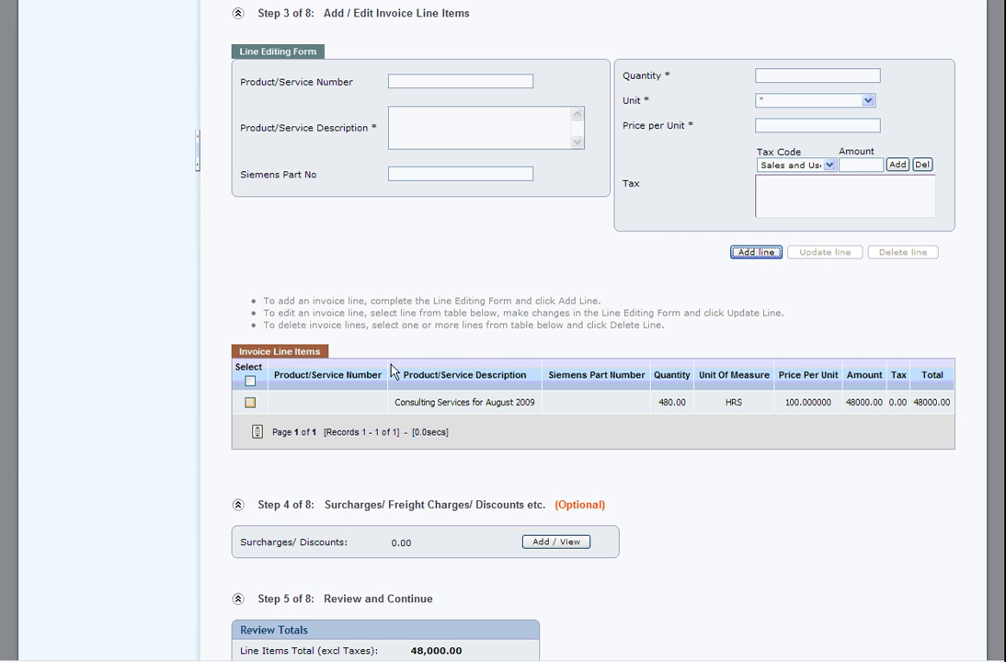
- Change the consulting line item's quantity to 460 and update the line
{"action": "left_click", "coordinate": [250, 401]}
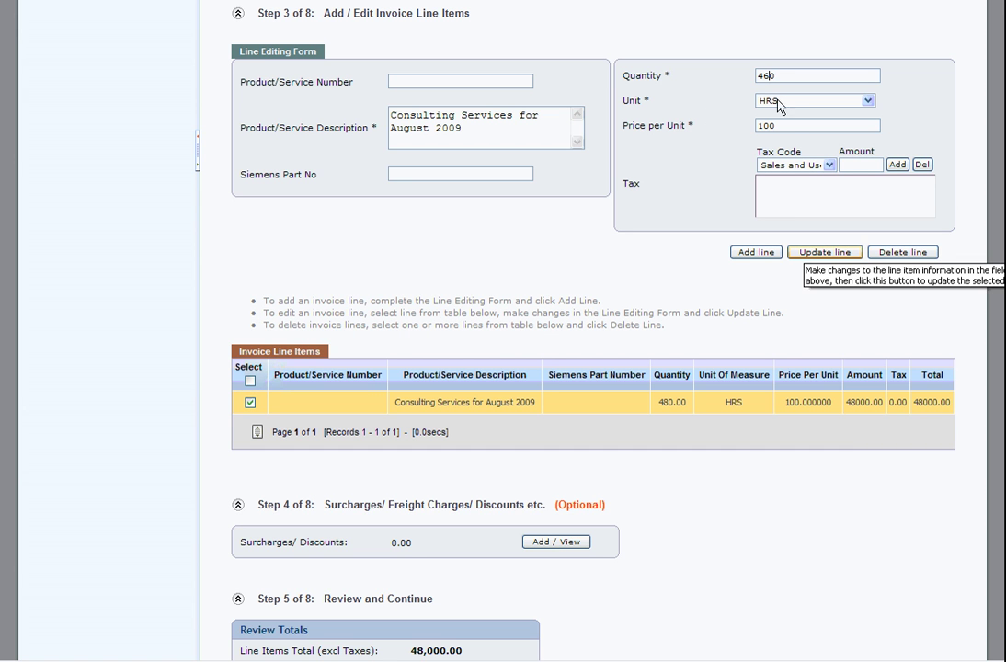
{"action": "left_click", "coordinate": [808, 251]}
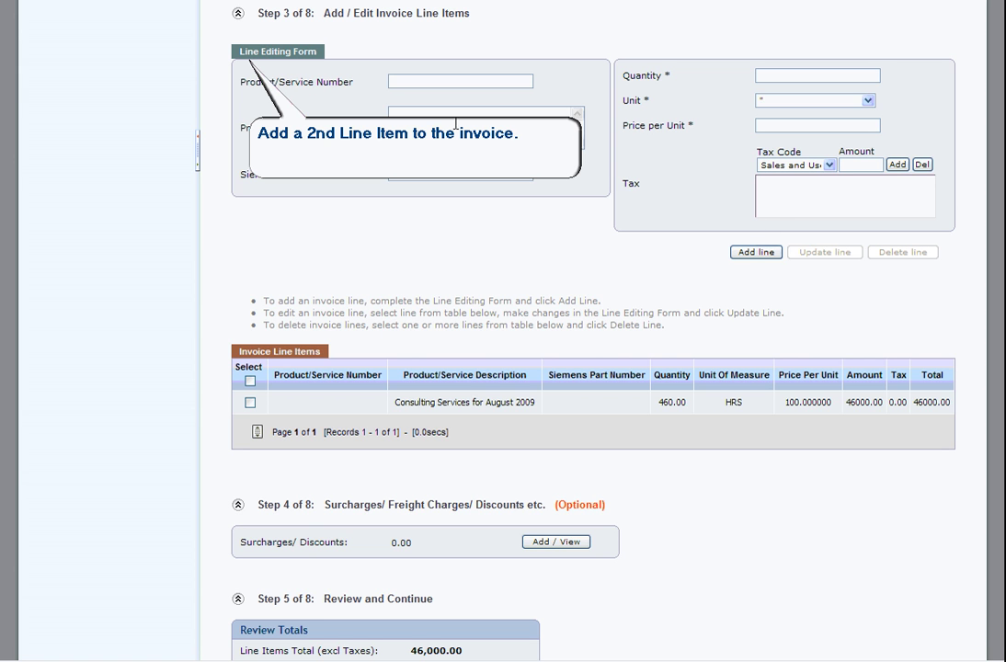
- Add a second line item described as "Expenses for August 2009" with quantity 1, unit Block and price per unit 5328.34
{"action": "left_click", "coordinate": [396, 114]}
{"action": "type", "text": "Expenses for August 2009"}
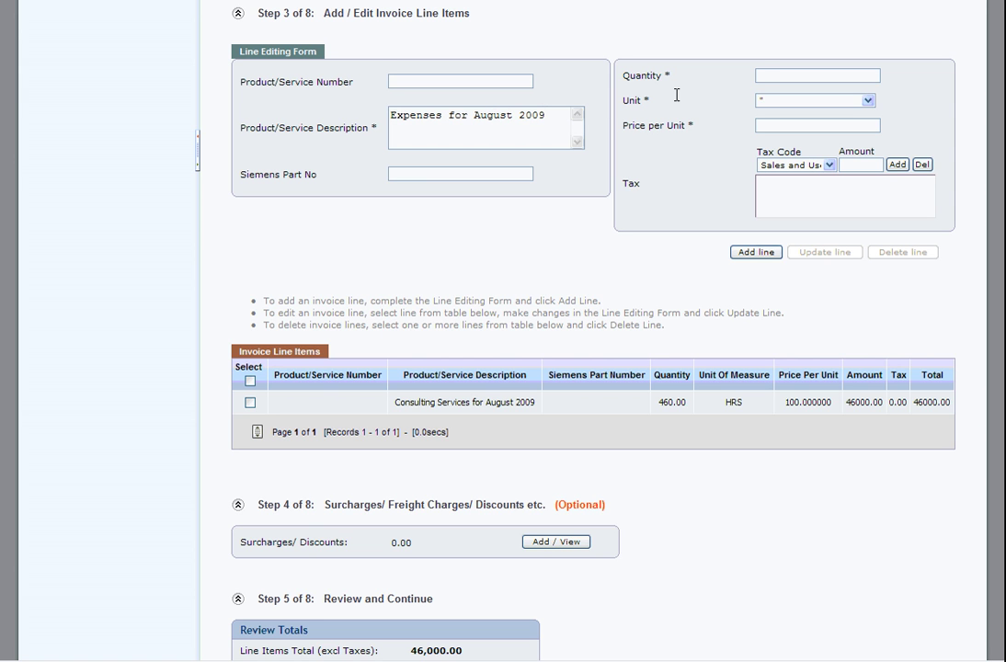
{"action": "left_click", "coordinate": [767, 77]}
{"action": "type", "text": "1"}
{"action": "left_click", "coordinate": [825, 126]}
{"action": "left_click", "coordinate": [867, 101]}
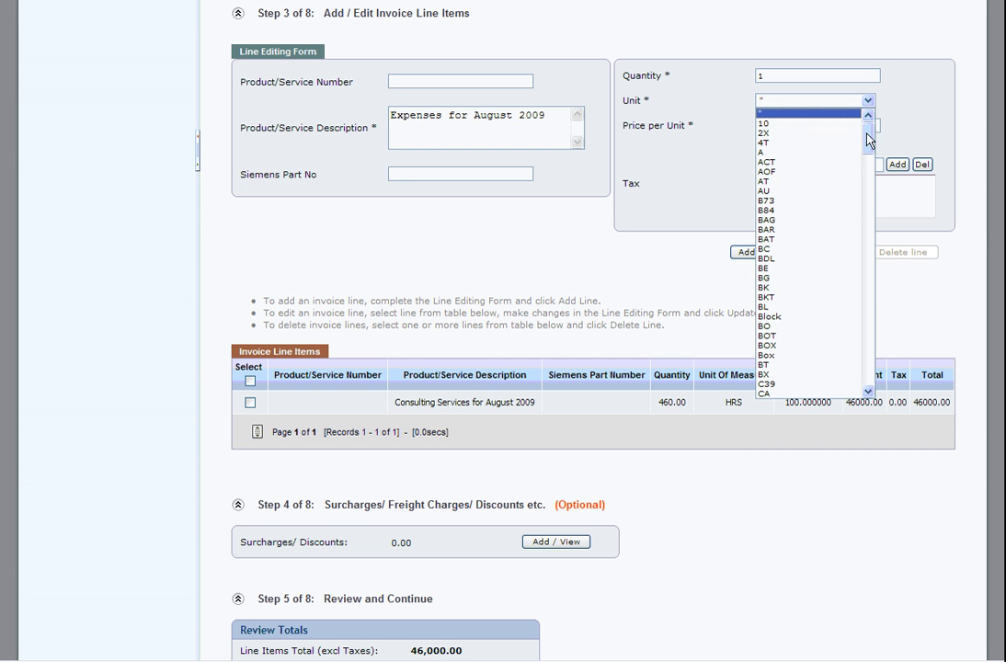
{"action": "left_click_drag", "start_coordinate": [869, 129], "coordinate": [869, 156]}
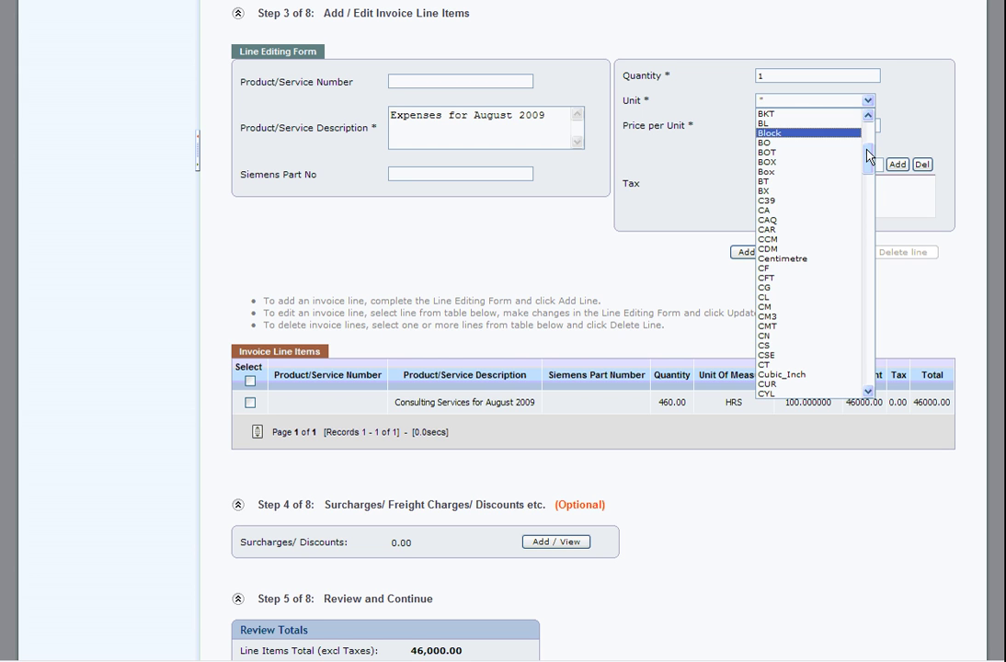
{"action": "left_click", "coordinate": [854, 132]}
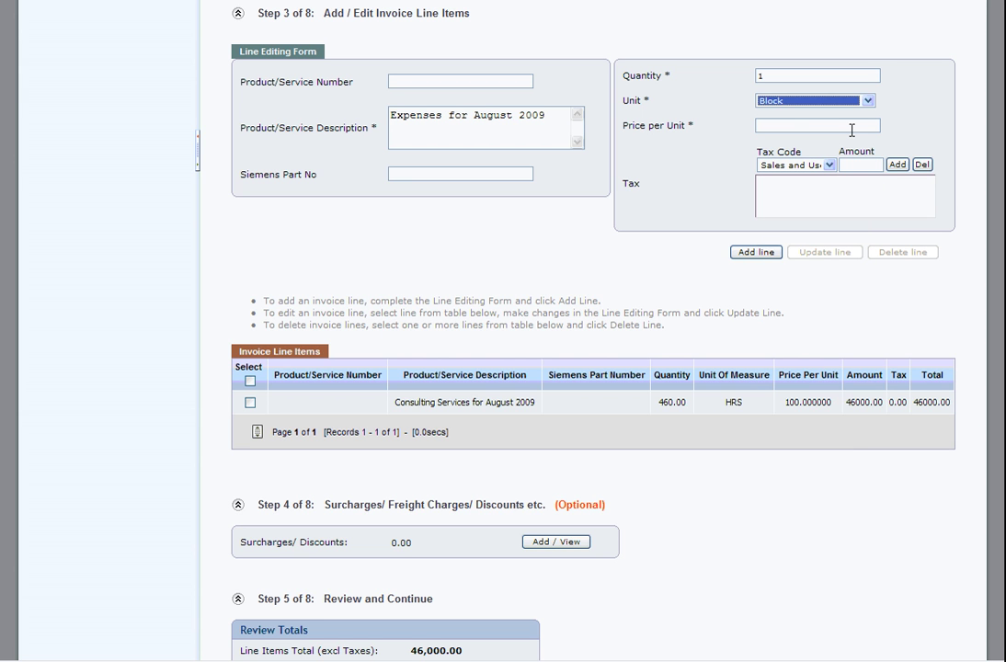
{"action": "left_click", "coordinate": [813, 126]}
{"action": "type", "text": "5328.34"}
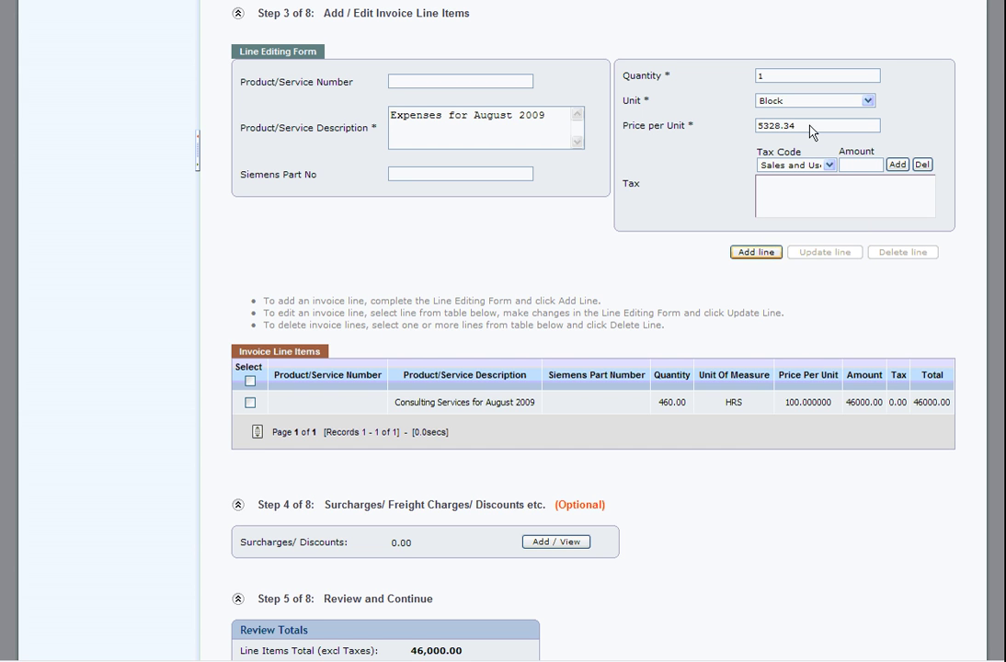
{"action": "left_click", "coordinate": [760, 251]}
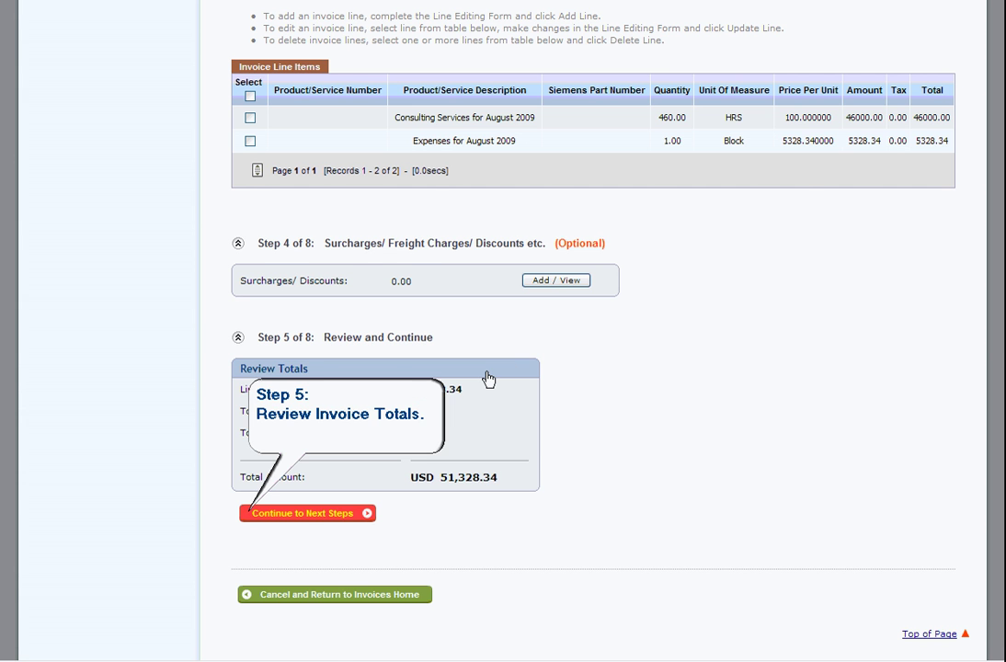
- Continue to the next invoice steps and add the note "Please see the Consulting Project #789001 Form for details. Also, I attached an Expense Report."
{"action": "left_click", "coordinate": [366, 514]}
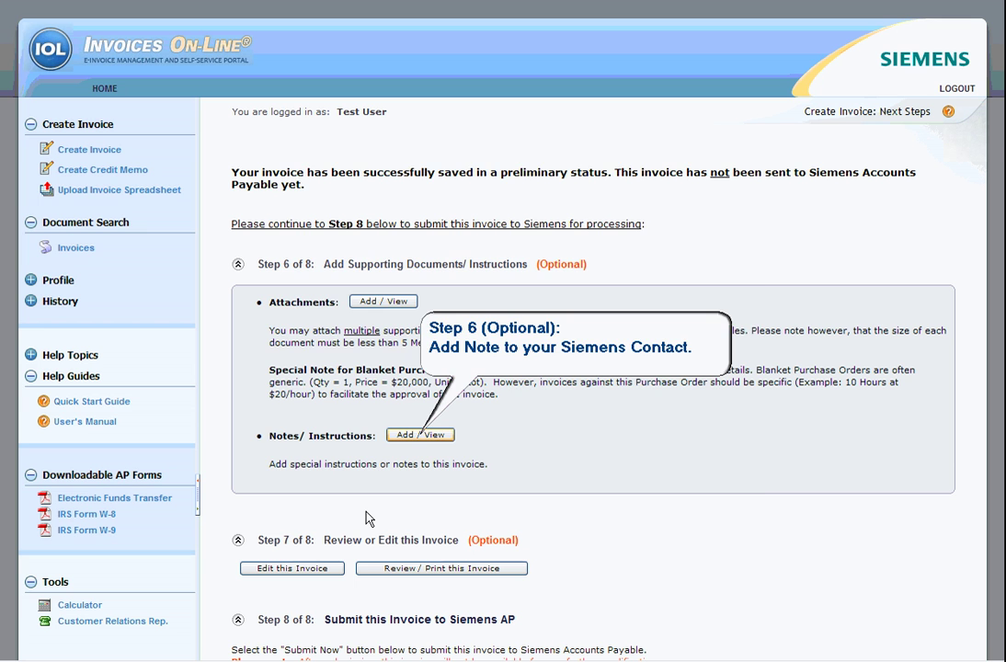
{"action": "left_click", "coordinate": [420, 435]}
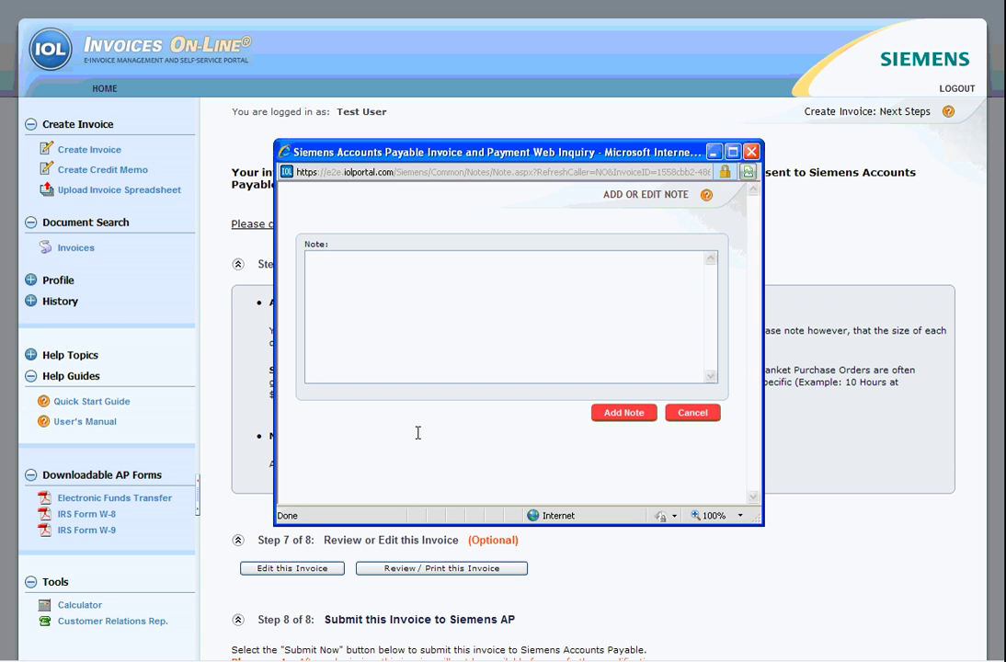
{"action": "left_click", "coordinate": [387, 322]}
{"action": "type", "text": "Please see the Consulting Project #789001 Form for details.  Also, I attached an Expense Report."}
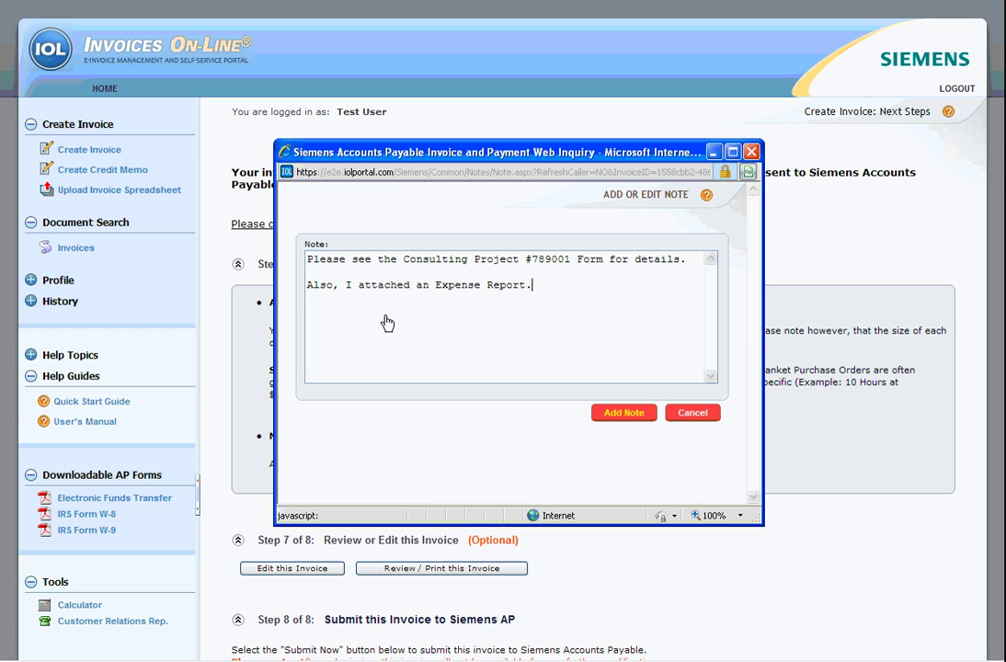
{"action": "left_click", "coordinate": [613, 415]}
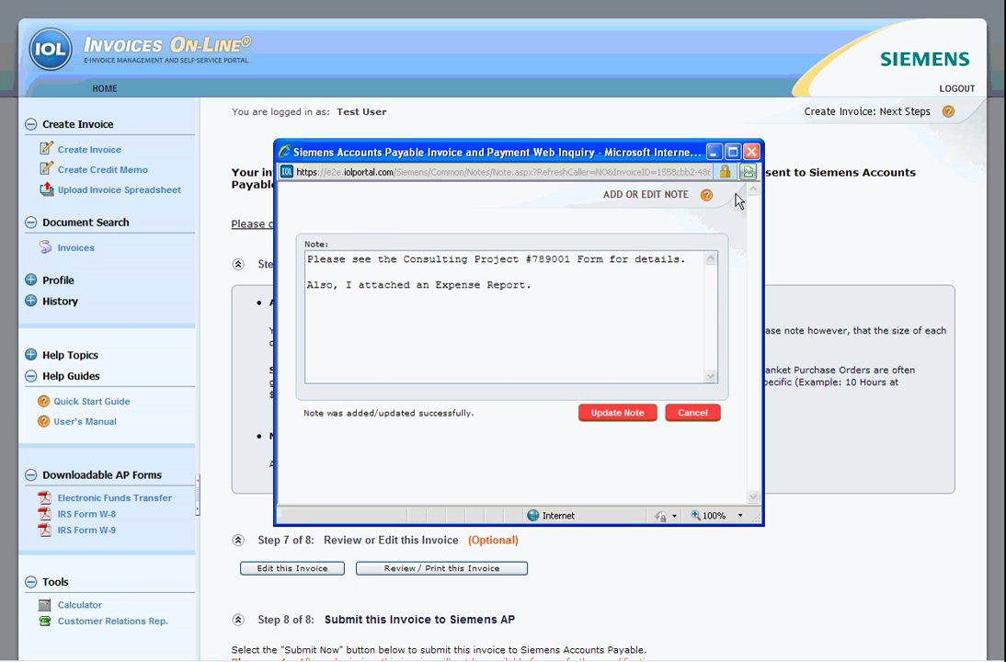
{"action": "left_click", "coordinate": [751, 153]}
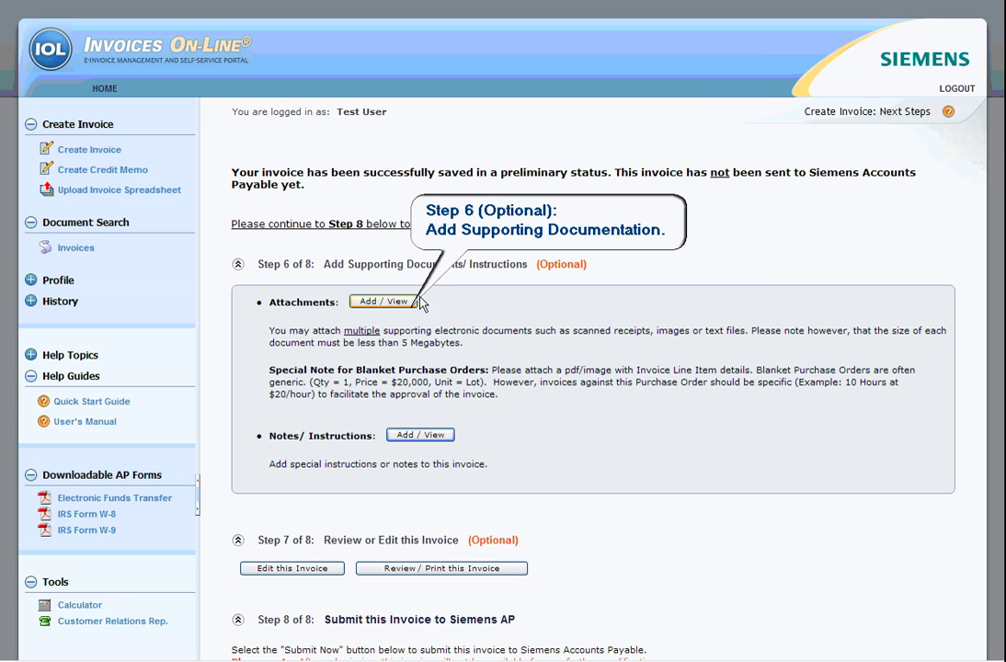
- Attach the file Project 789001 Form to the invoice under the attachment name "Project #789001 Details"
{"action": "left_click", "coordinate": [384, 301]}
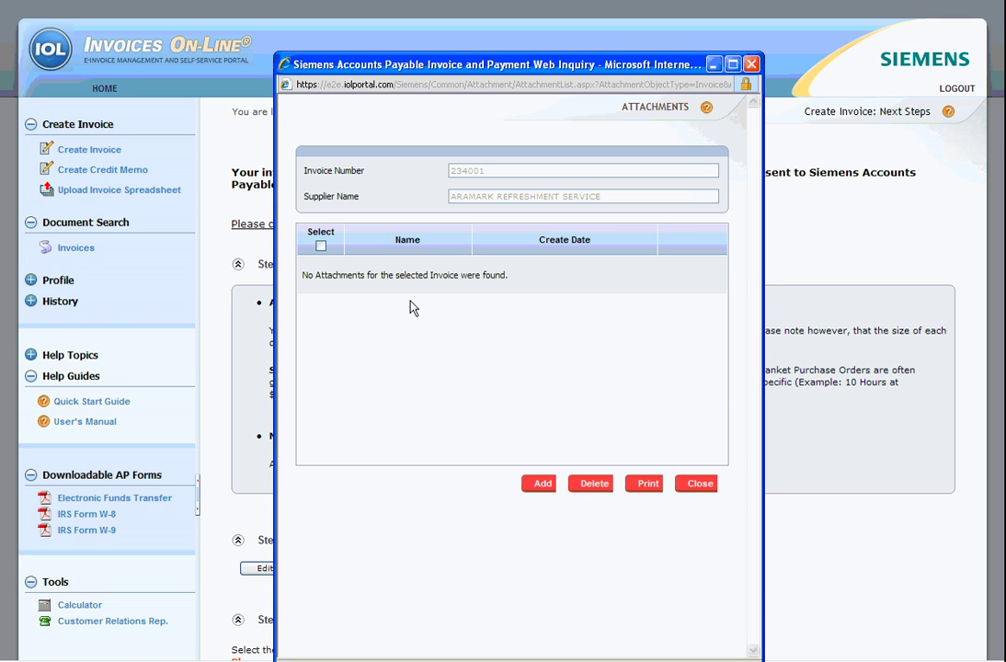
{"action": "left_click_drag", "start_coordinate": [496, 64], "coordinate": [495, 37]}
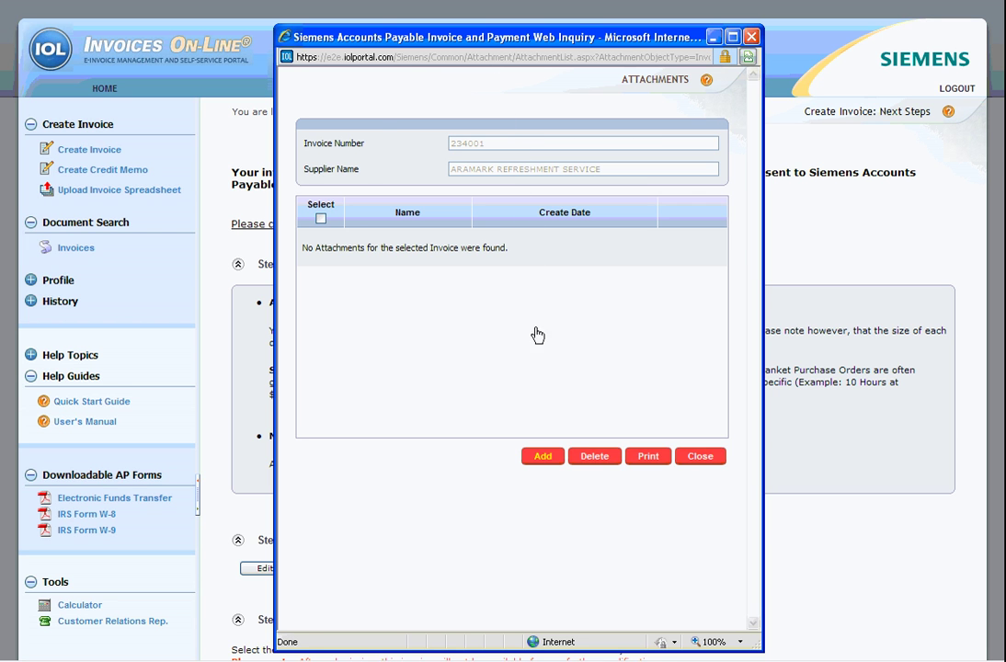
{"action": "left_click", "coordinate": [543, 456]}
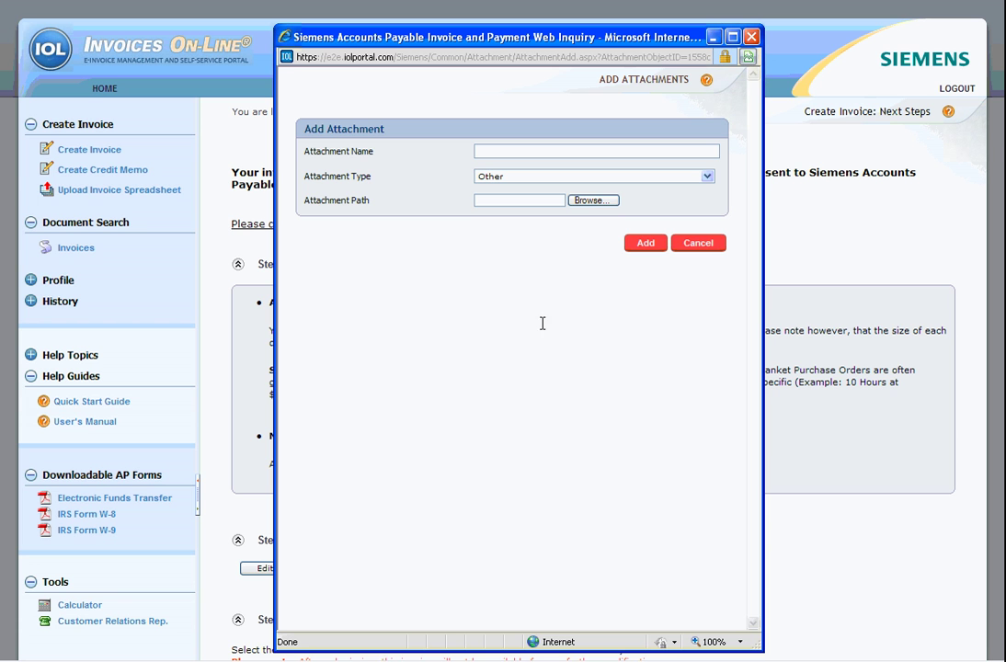
{"action": "left_click", "coordinate": [519, 152]}
{"action": "type", "text": "Project #789001 Details"}
{"action": "left_click", "coordinate": [581, 201]}
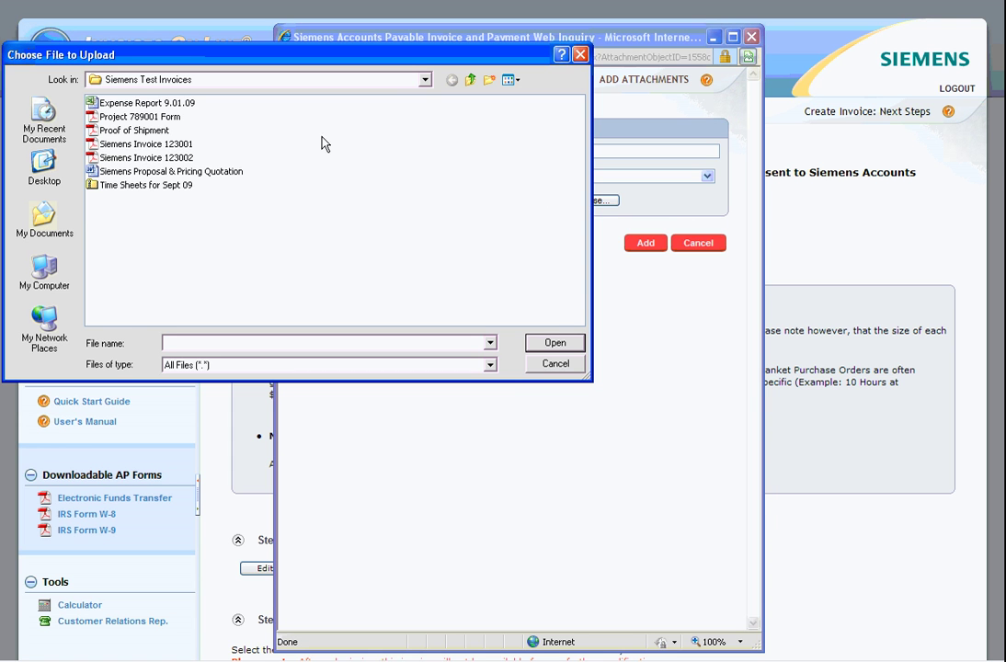
{"action": "left_click", "coordinate": [174, 119]}
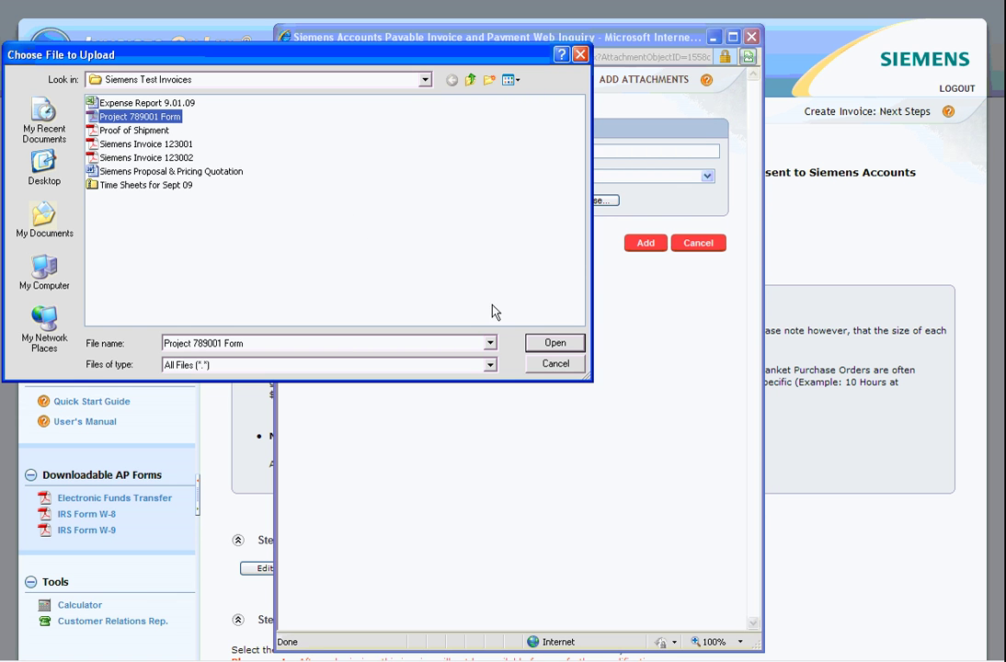
{"action": "left_click", "coordinate": [550, 344]}
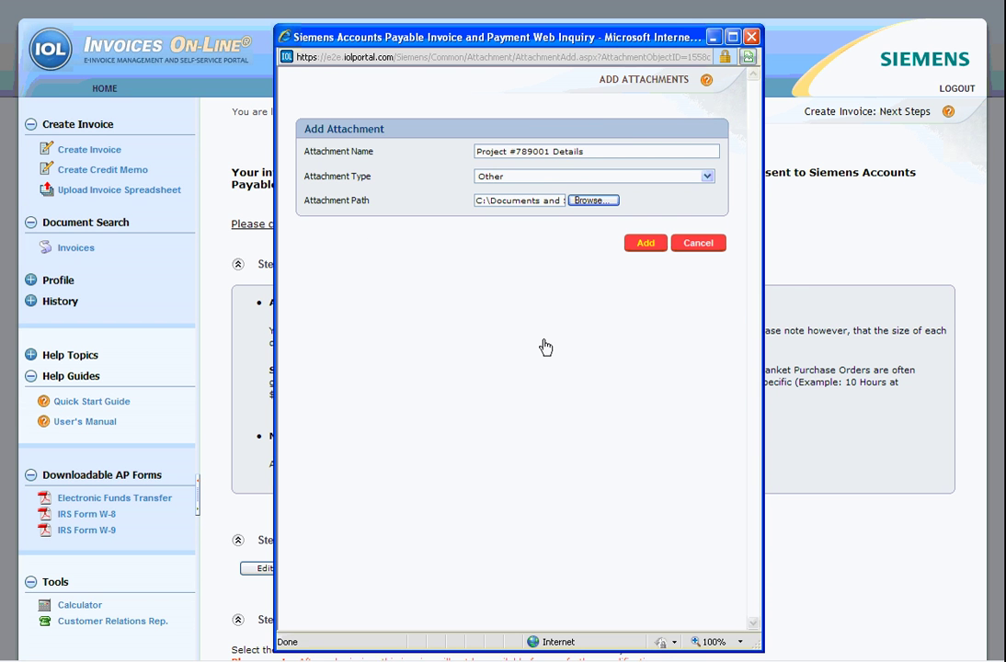
{"action": "left_click", "coordinate": [644, 244]}
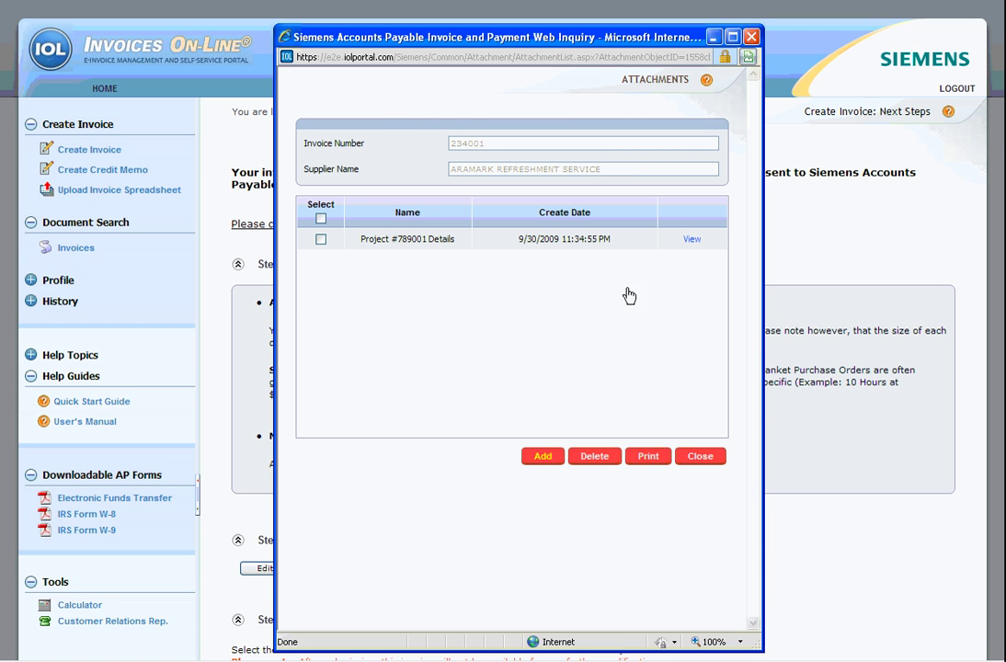
- Attach the file Expense Report 9.01.09 under the name "Expense Report" and close the attachments window
{"action": "left_click", "coordinate": [542, 457]}
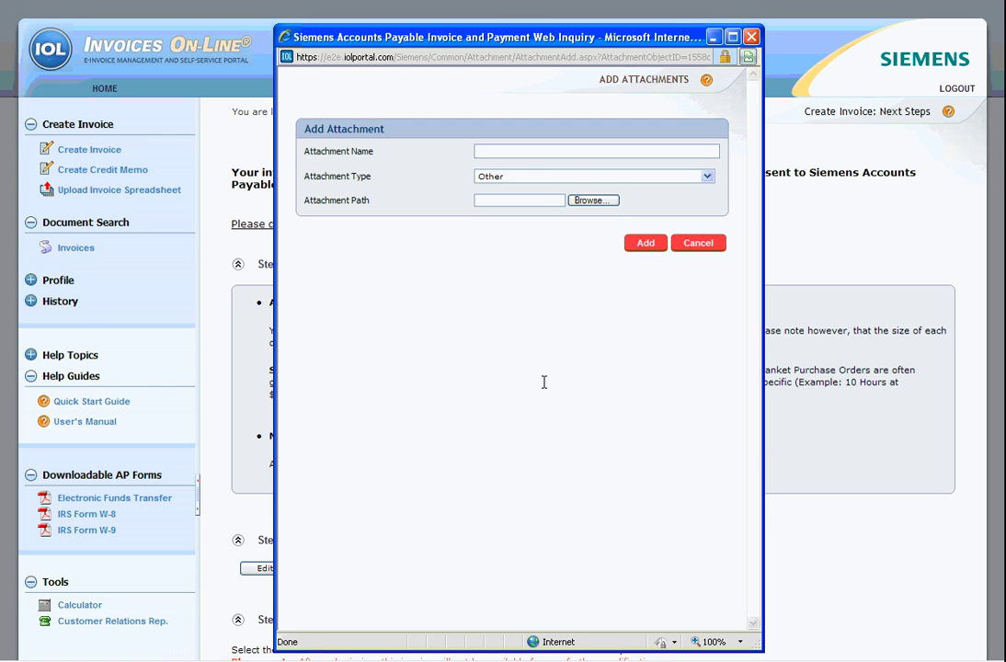
{"action": "left_click", "coordinate": [538, 152]}
{"action": "type", "text": "Expense Report"}
{"action": "left_click", "coordinate": [589, 200]}
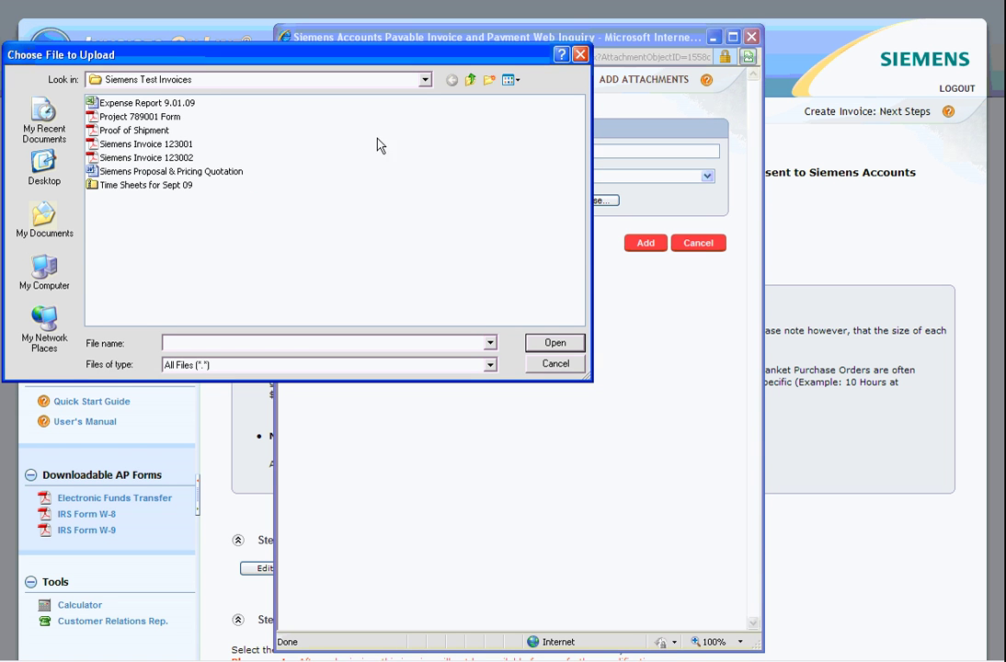
{"action": "left_click", "coordinate": [185, 104]}
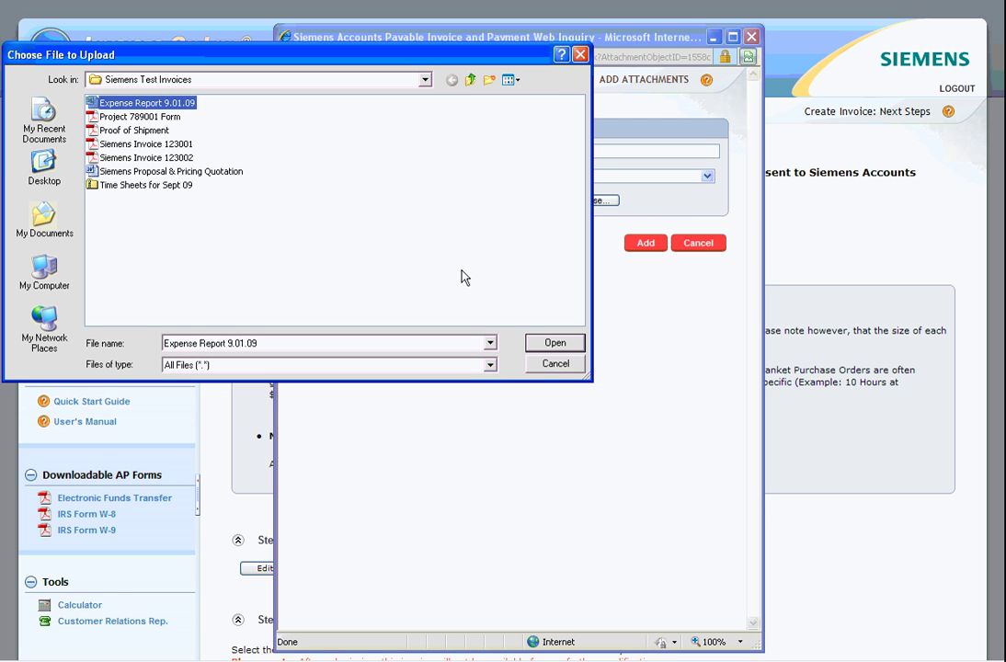
{"action": "left_click", "coordinate": [563, 349]}
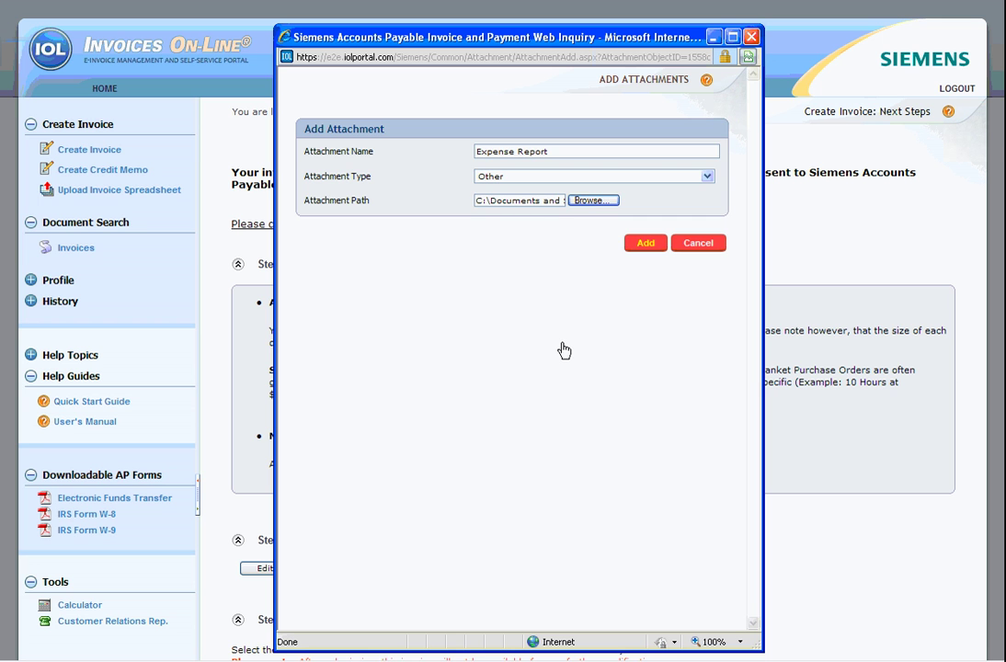
{"action": "left_click", "coordinate": [646, 245]}
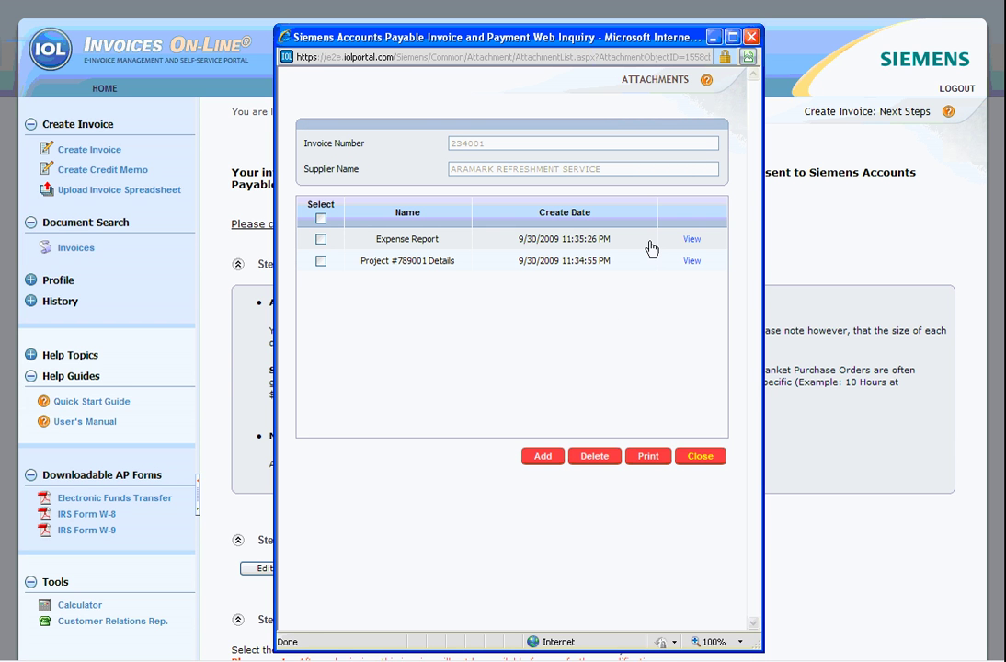
{"action": "left_click", "coordinate": [696, 460]}
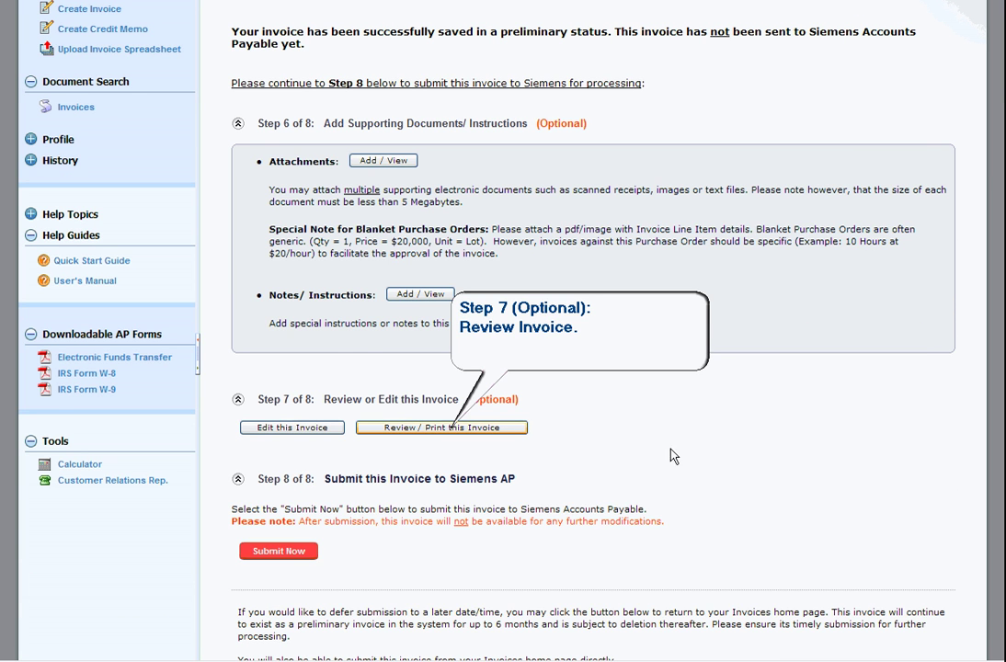
- Review the invoice preview down to its line items and totals, and submit the invoice to Siemens Accounts Payable
{"action": "left_click", "coordinate": [482, 428]}
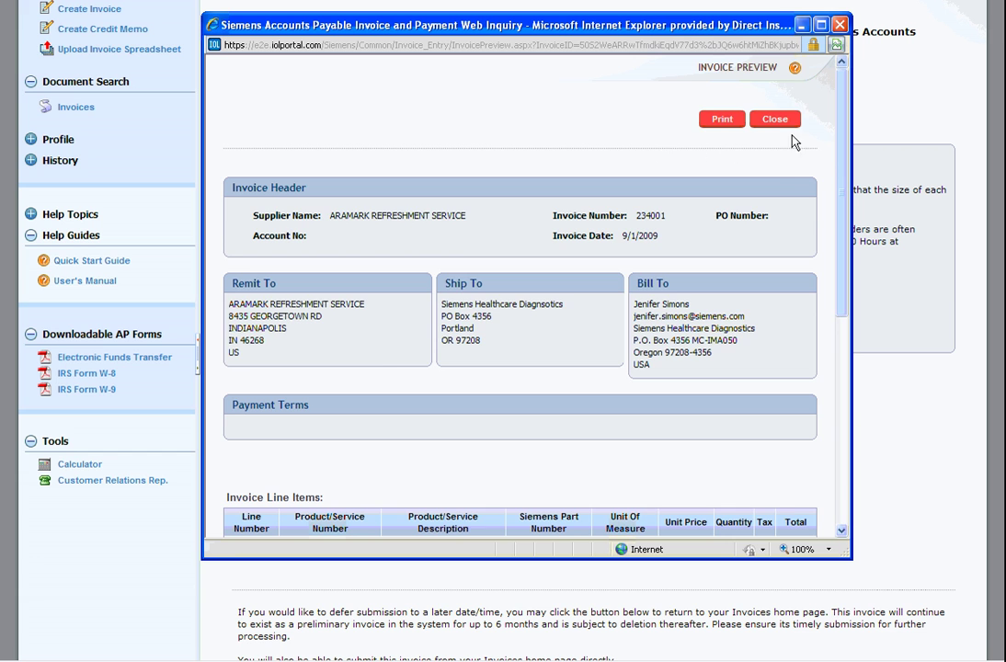
{"action": "scroll", "coordinate": [844, 135], "scroll_direction": "down", "scroll_amount": 5}
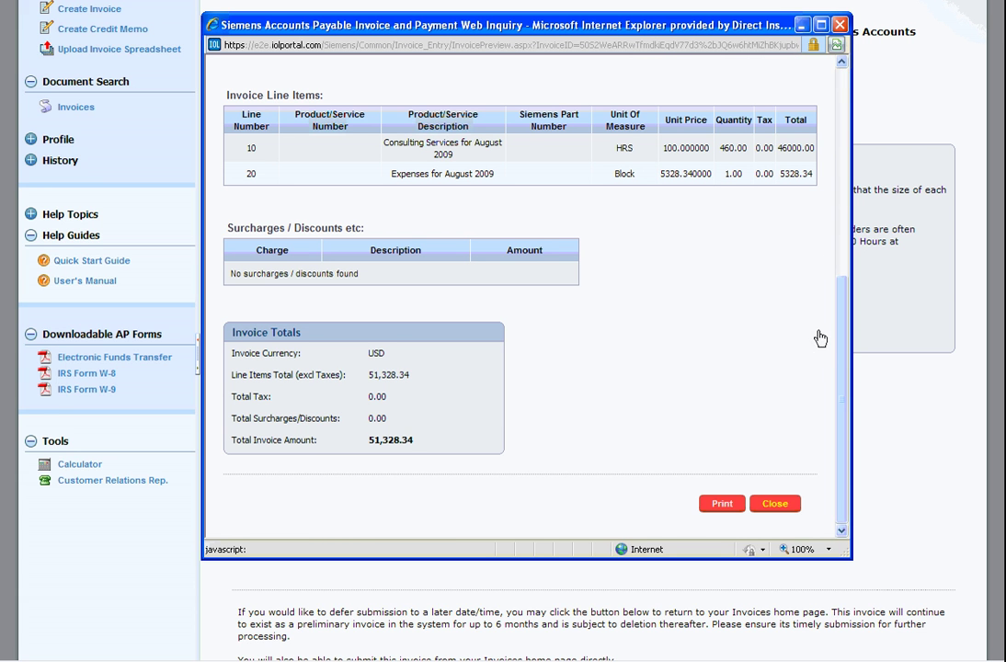
{"action": "left_click", "coordinate": [781, 507]}
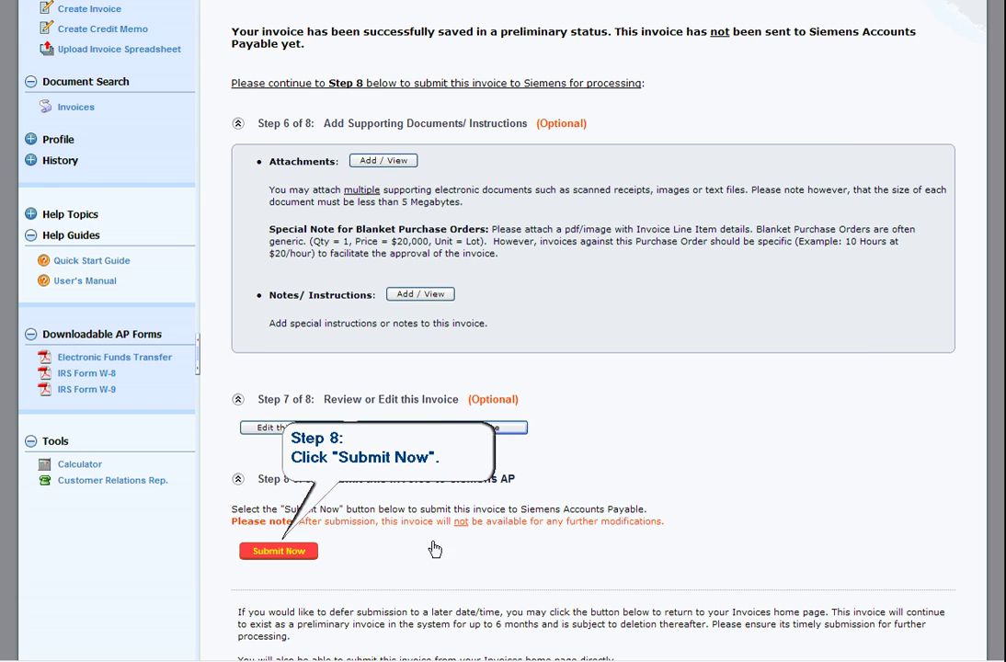
{"action": "left_click", "coordinate": [303, 552]}
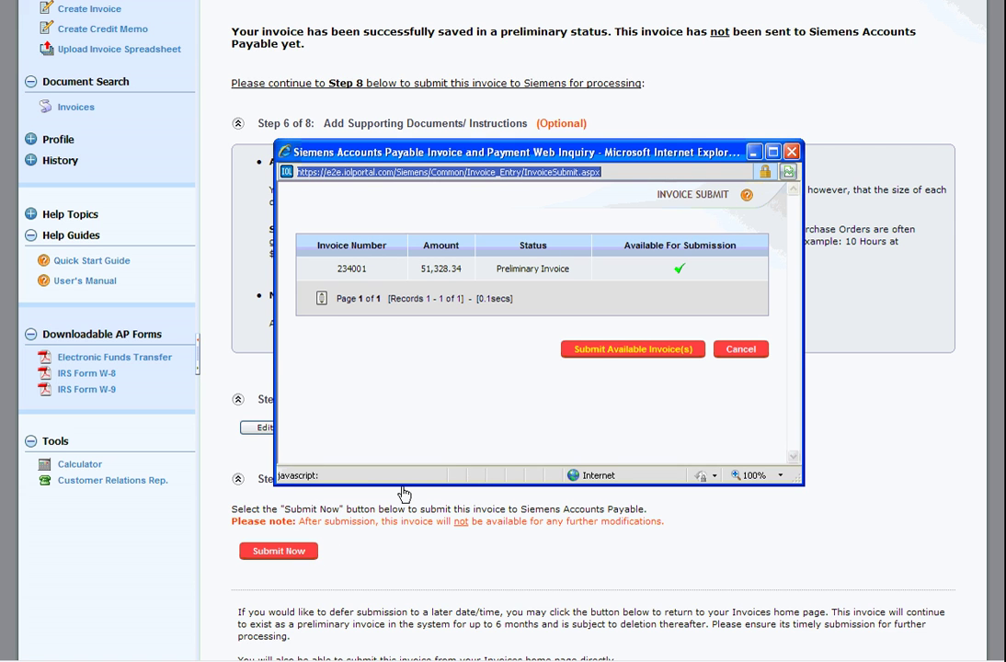
{"action": "left_click", "coordinate": [595, 353]}
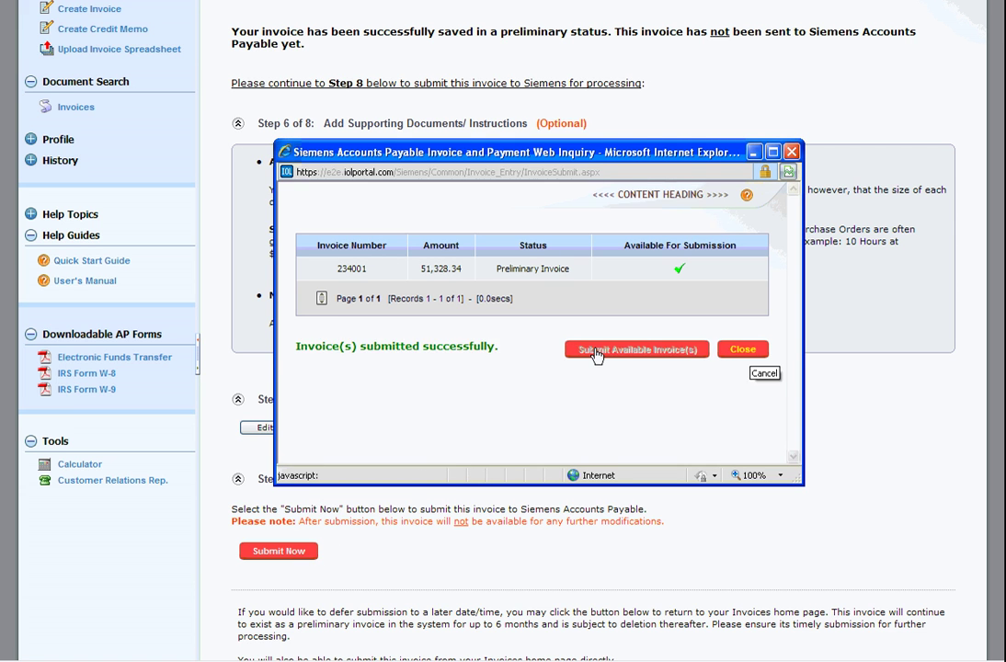